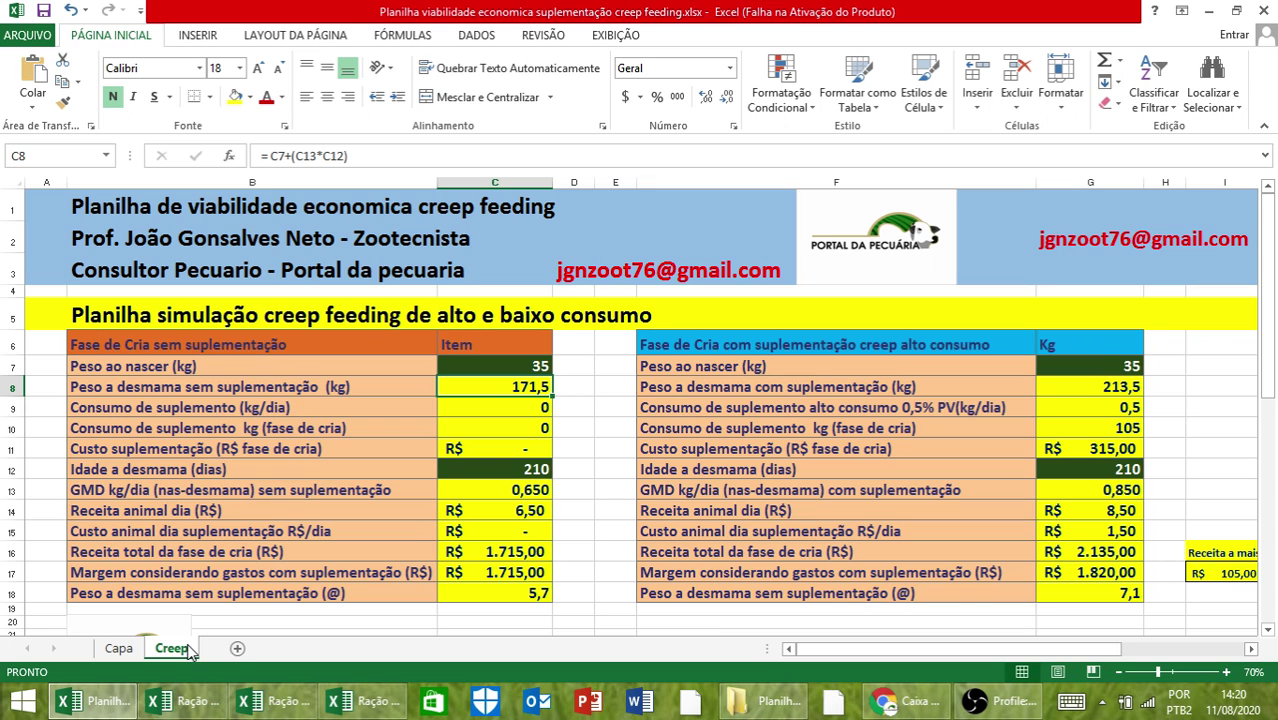
Look over the high-consumption and low-consumption creep feeding simulation tables on the Creep sheet.
scroll(548, 412, down, 1)
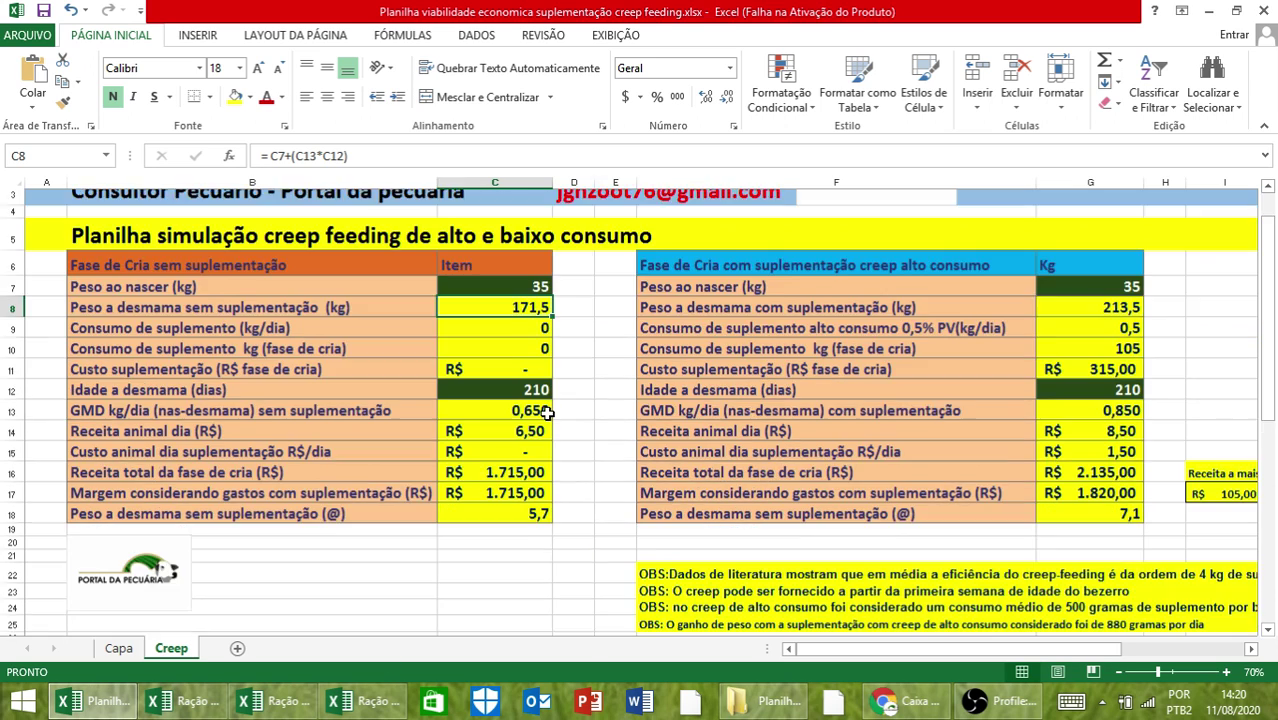
scroll(548, 412, down, 1)
scroll(548, 412, up, 2)
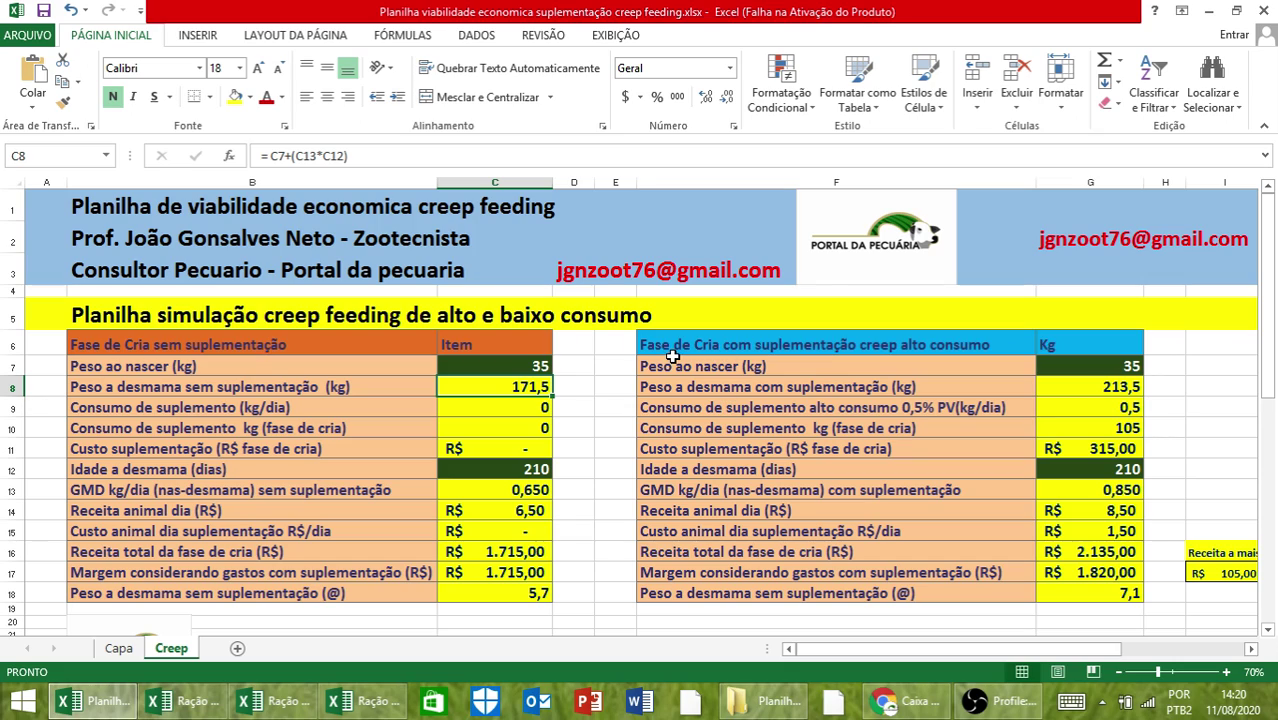
scroll(675, 362, down, 1)
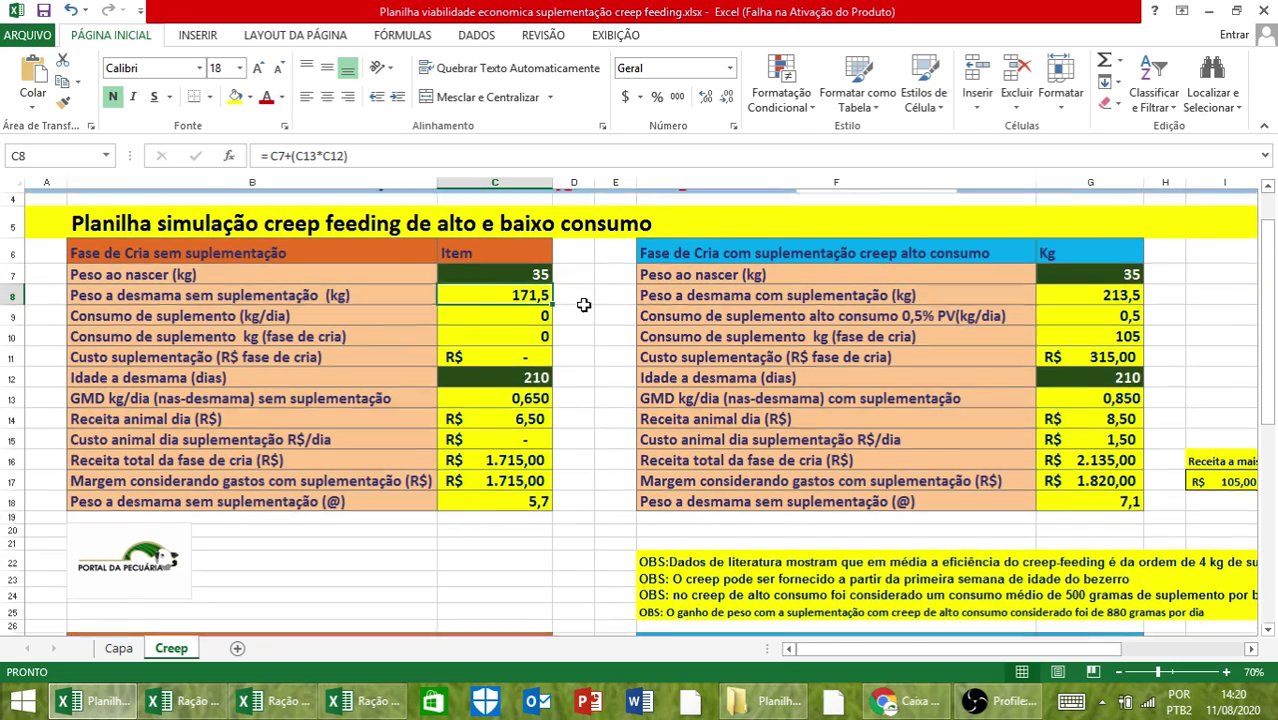
scroll(408, 357, up, 1)
scroll(886, 500, down, 5)
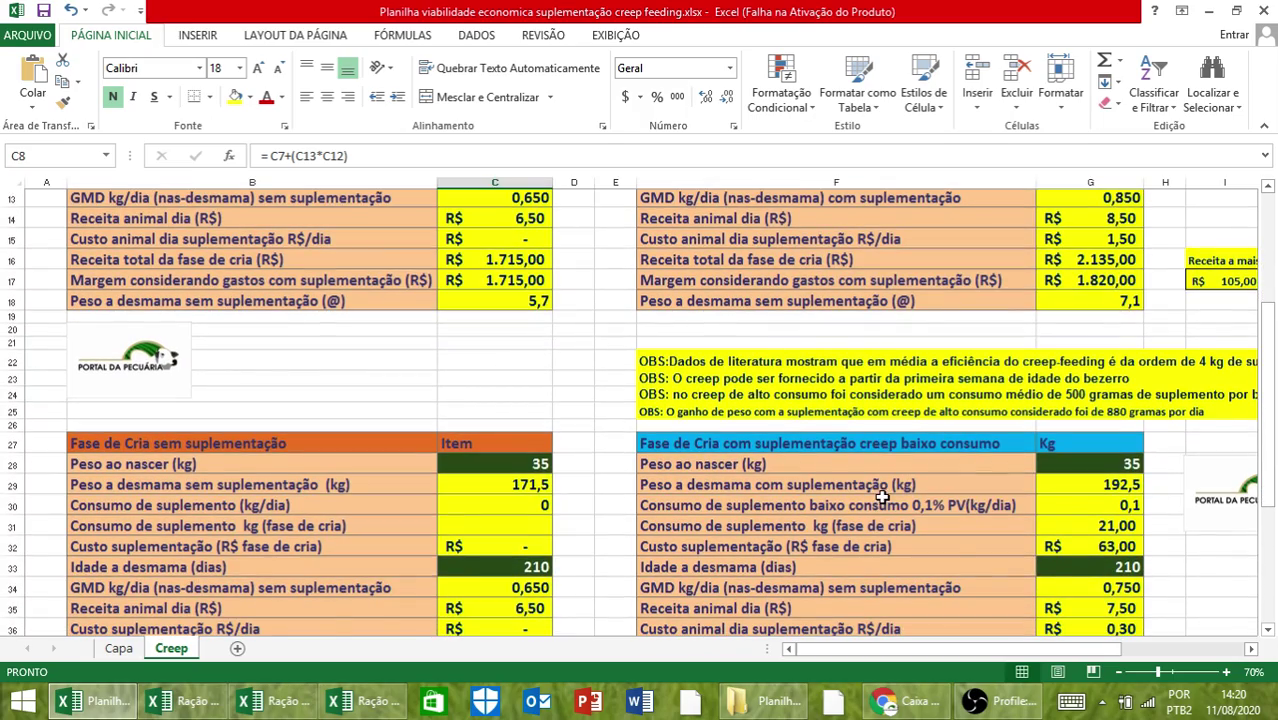
scroll(884, 498, down, 3)
scroll(608, 442, up, 7)
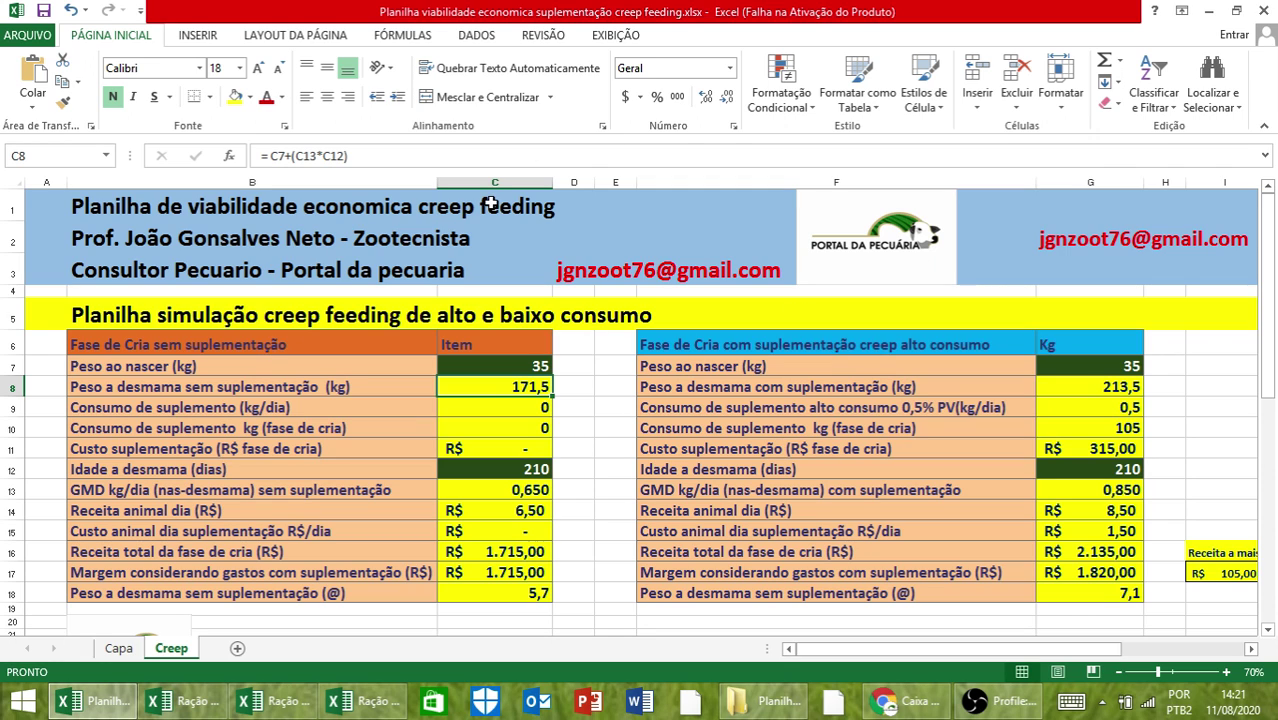
Examine the editable dark green cells for birth weight, calf price per arroba and creep supplement price per kg.
click(536, 367)
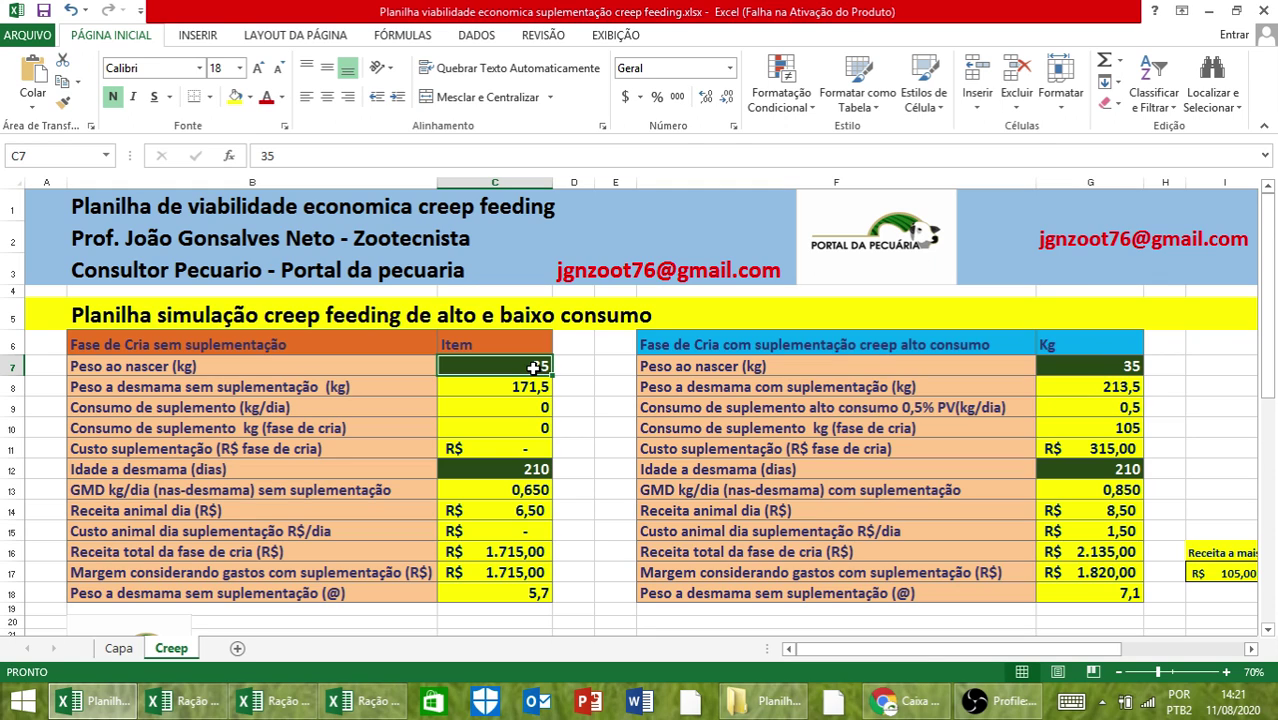
click(564, 364)
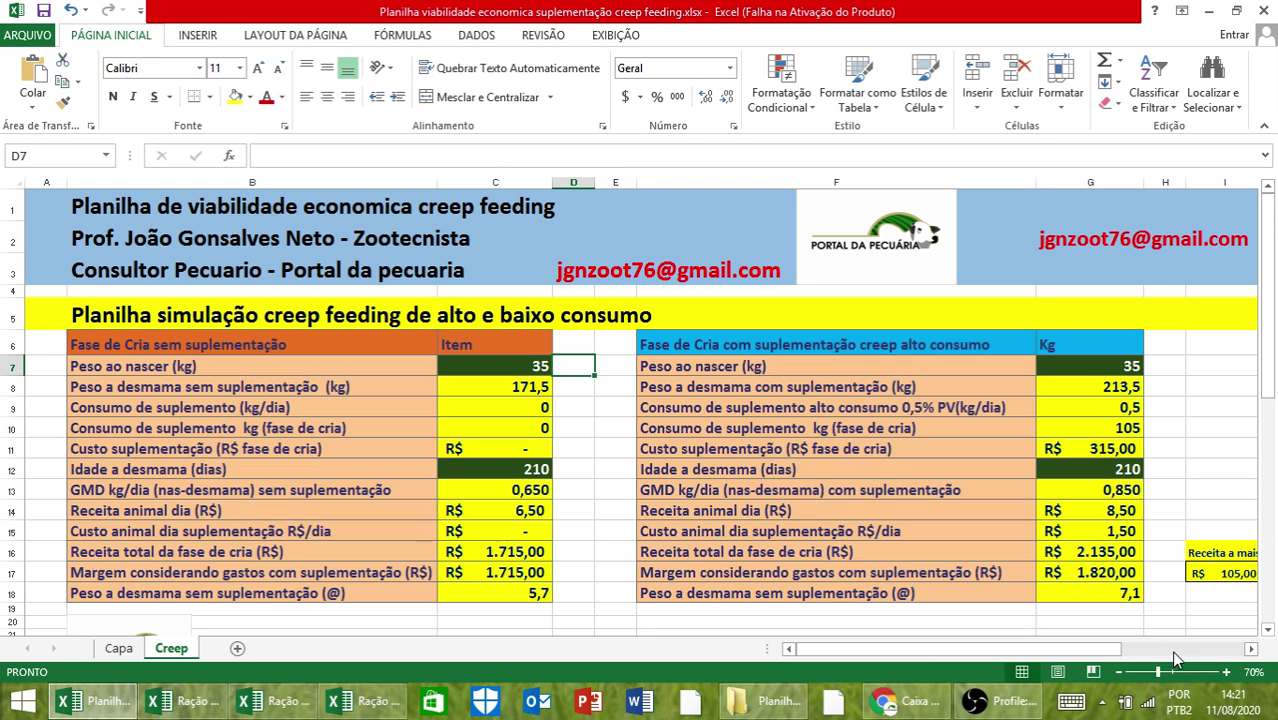
click(1251, 649)
click(1251, 649)
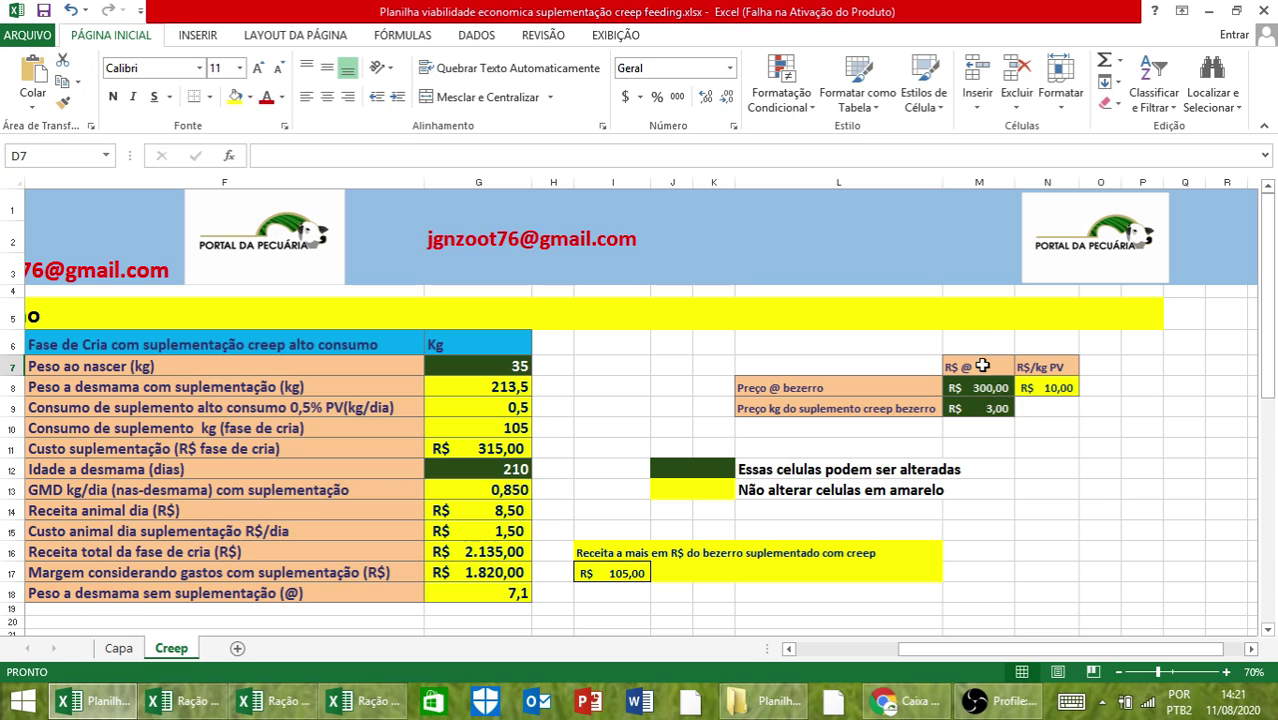
click(979, 388)
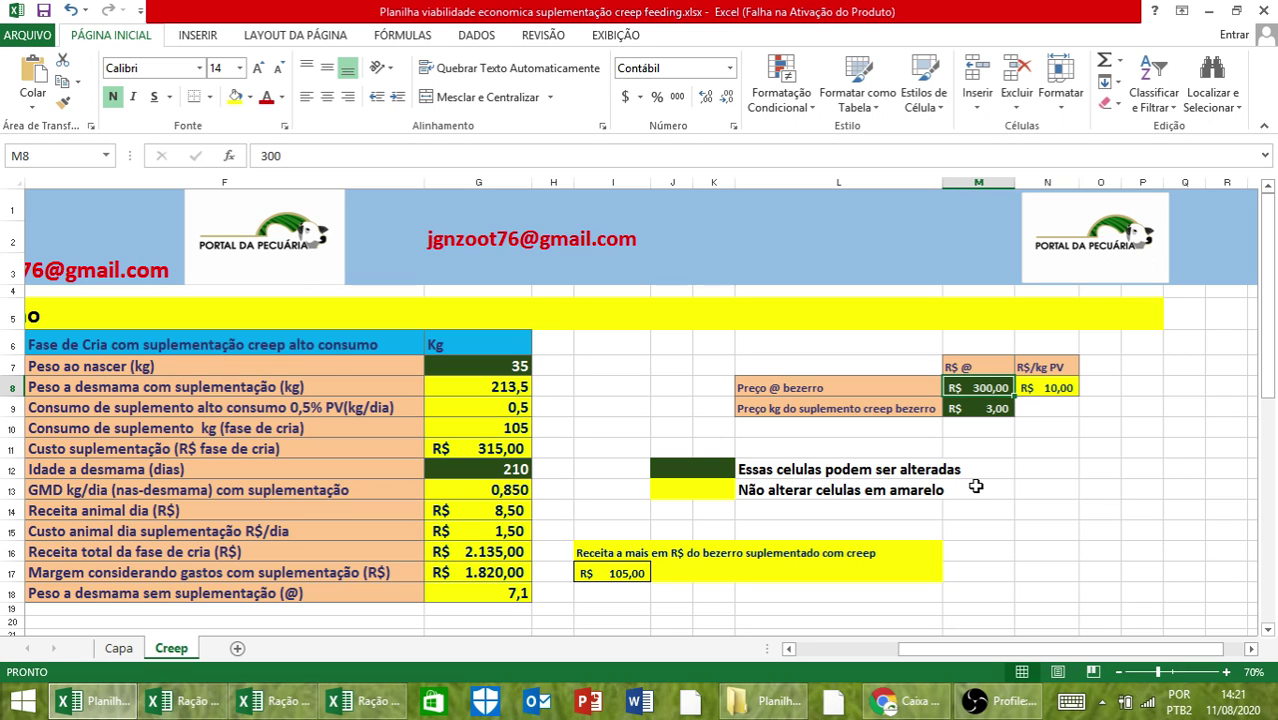
click(996, 406)
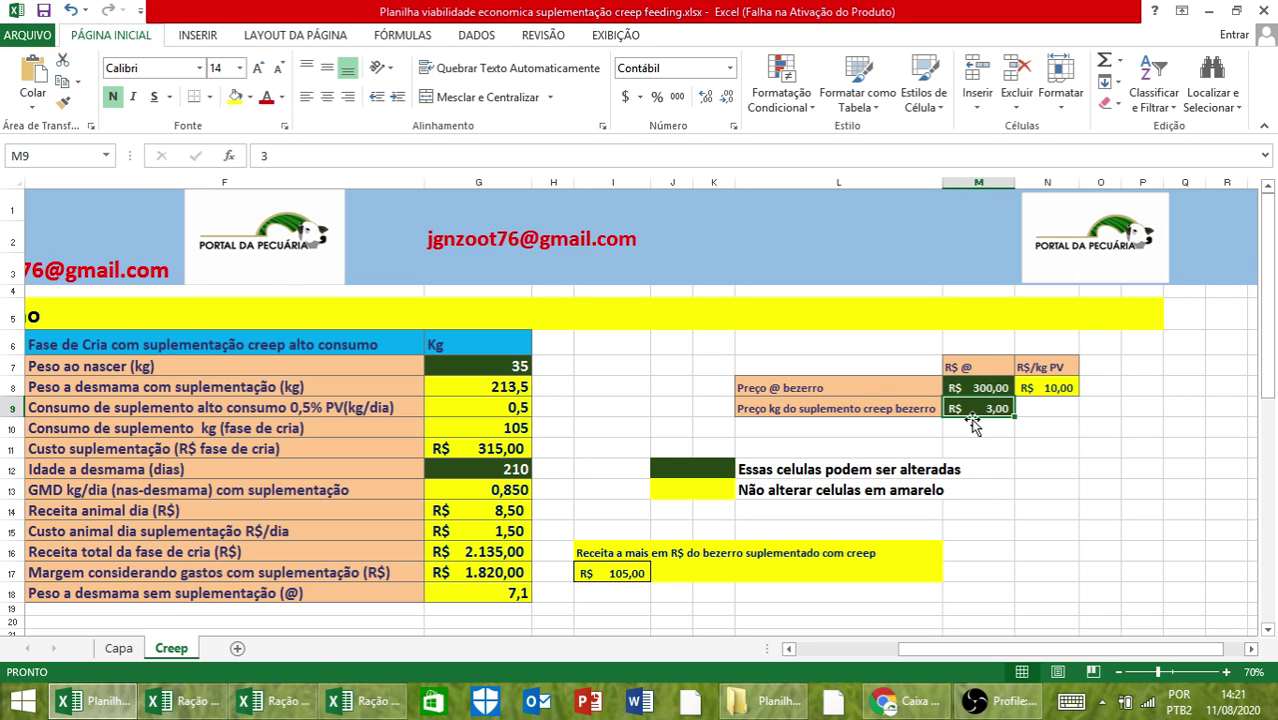
click(830, 647)
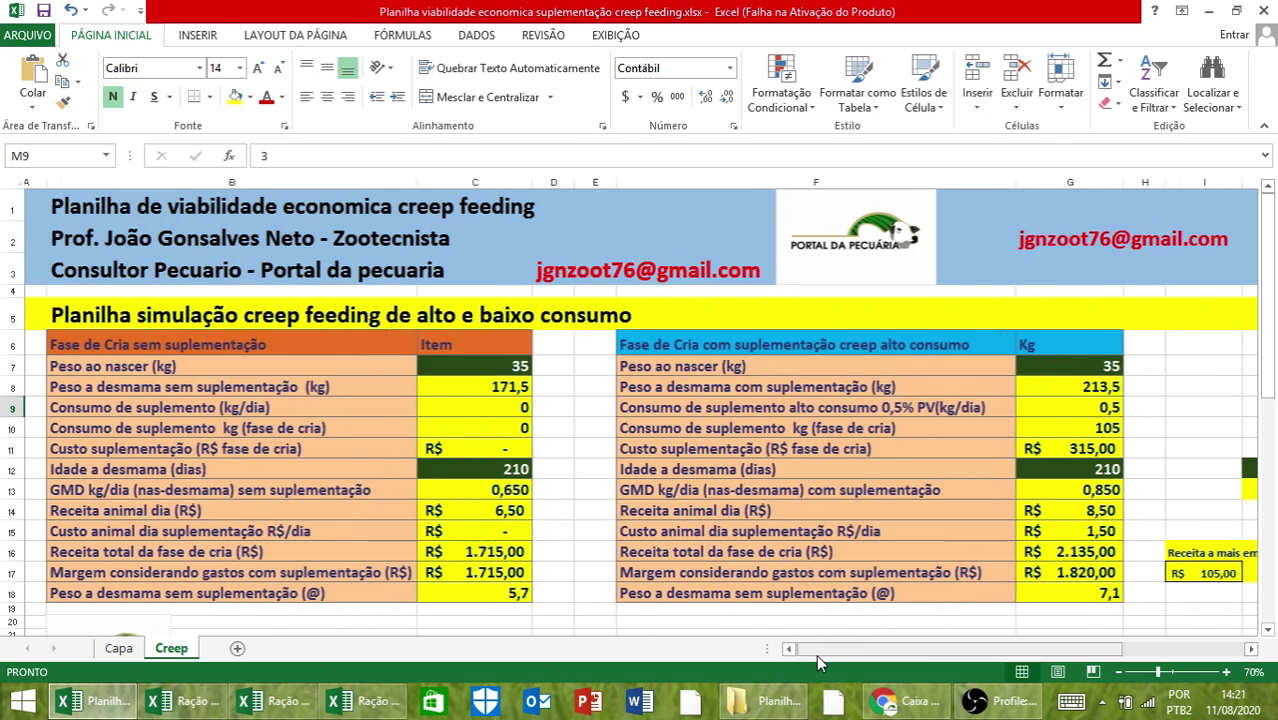
Compare the birth weight and weaning weight rows of the unsupplemented and high-consumption creep tables.
click(268, 364)
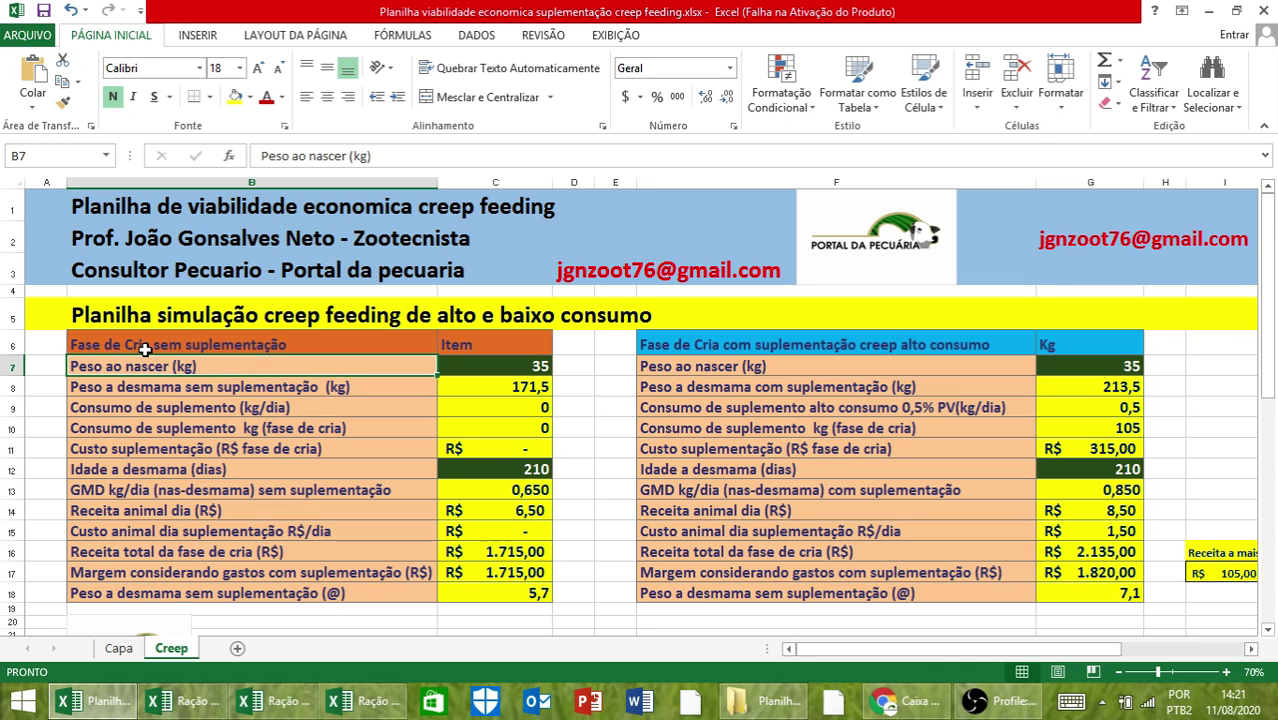
click(540, 368)
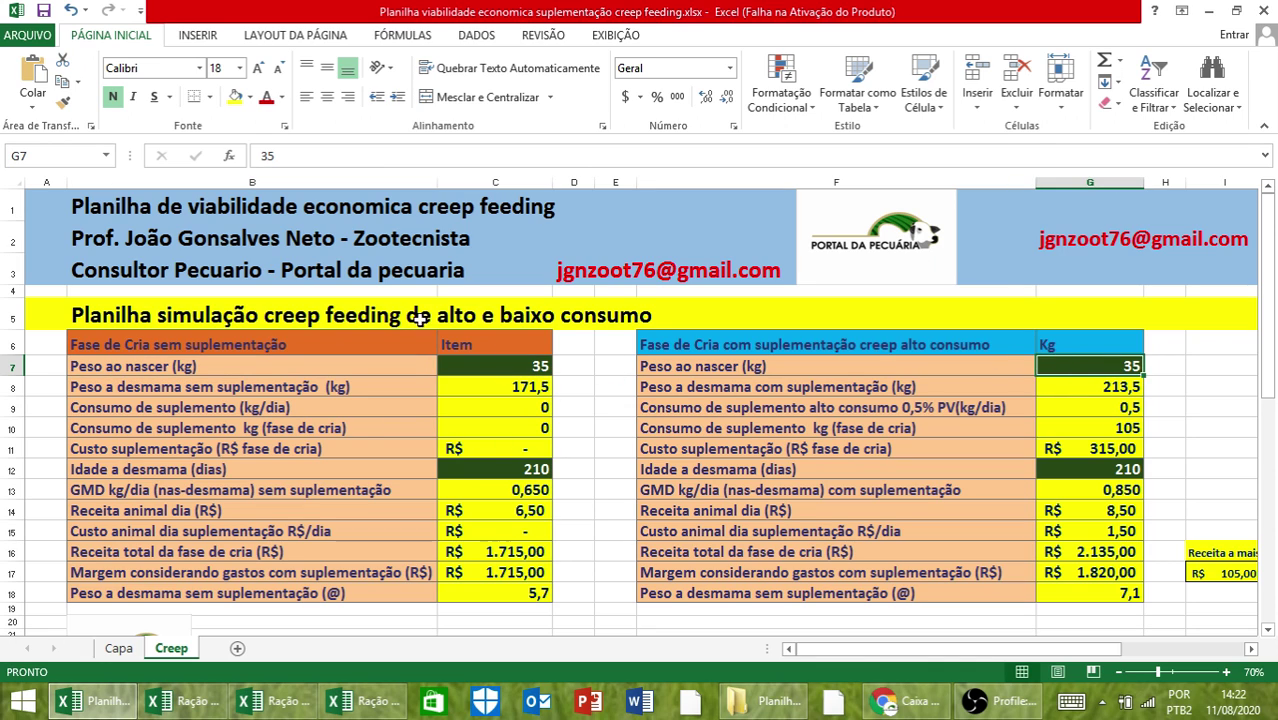
click(216, 385)
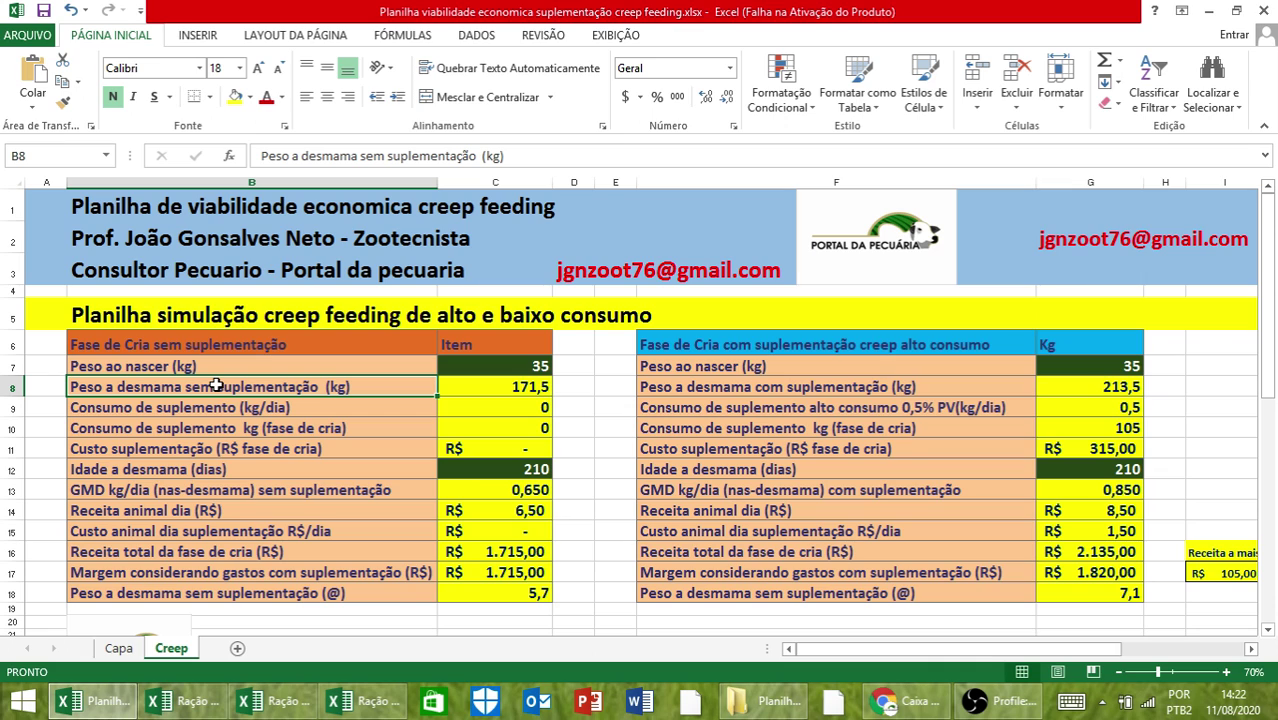
click(752, 390)
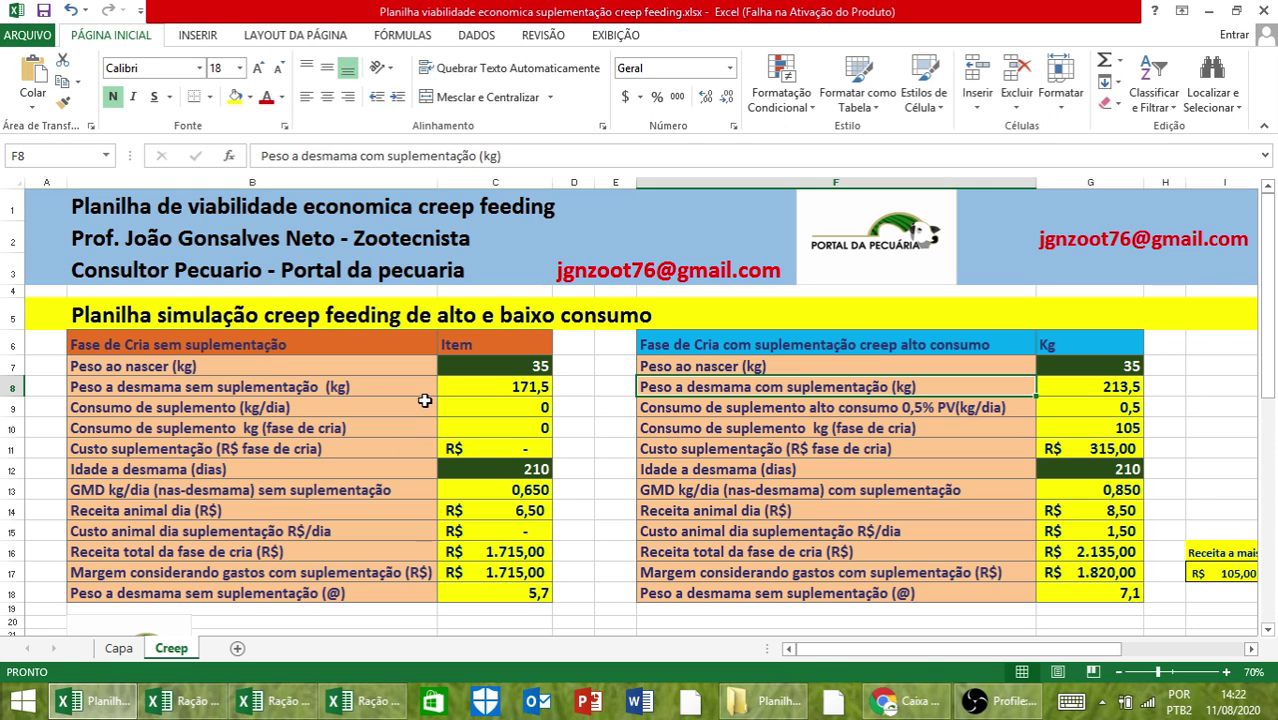
click(506, 366)
click(1068, 368)
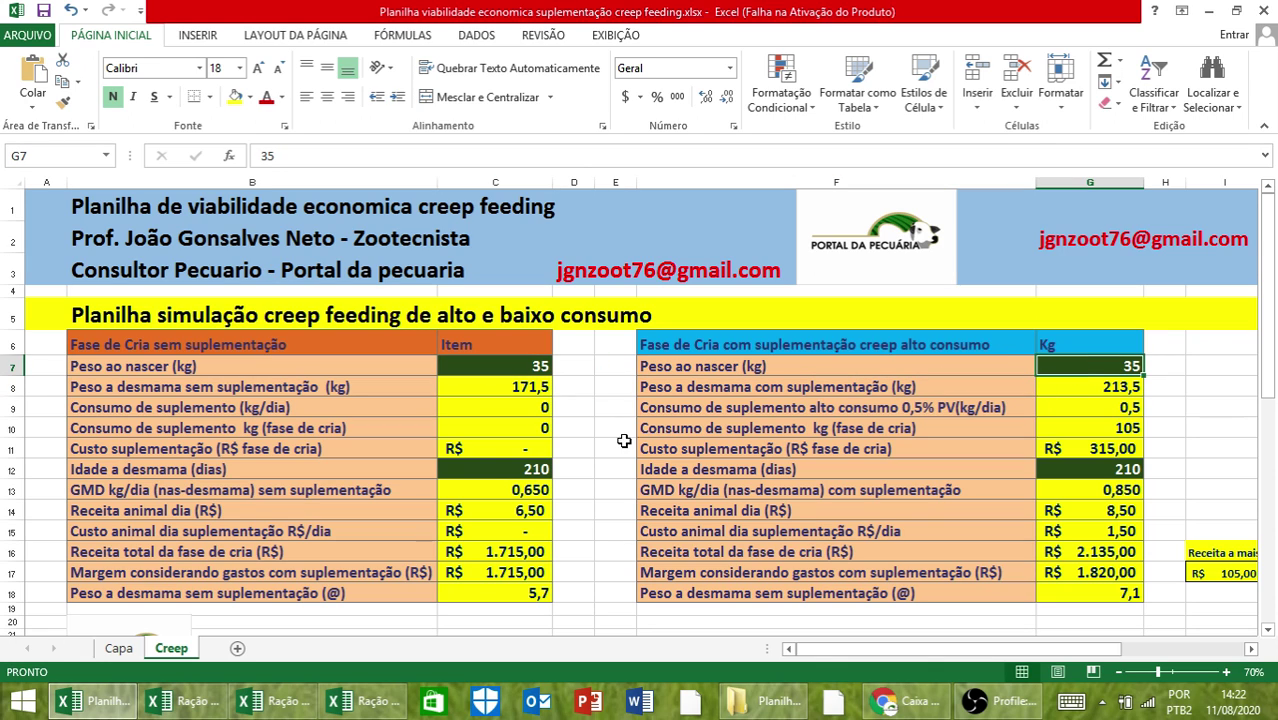
Set the weaning age to 240 days in both the unsupplemented table (C12) and the high-consumption creep table (G12).
click(495, 468)
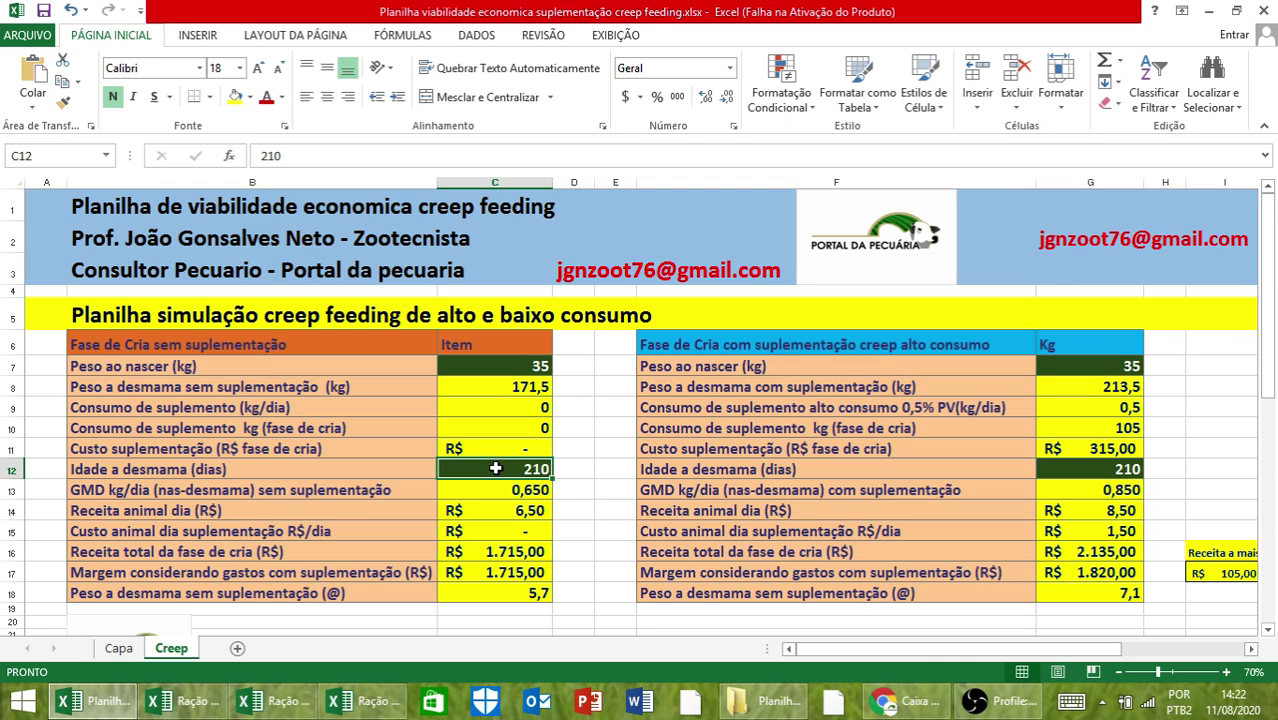
text(240)
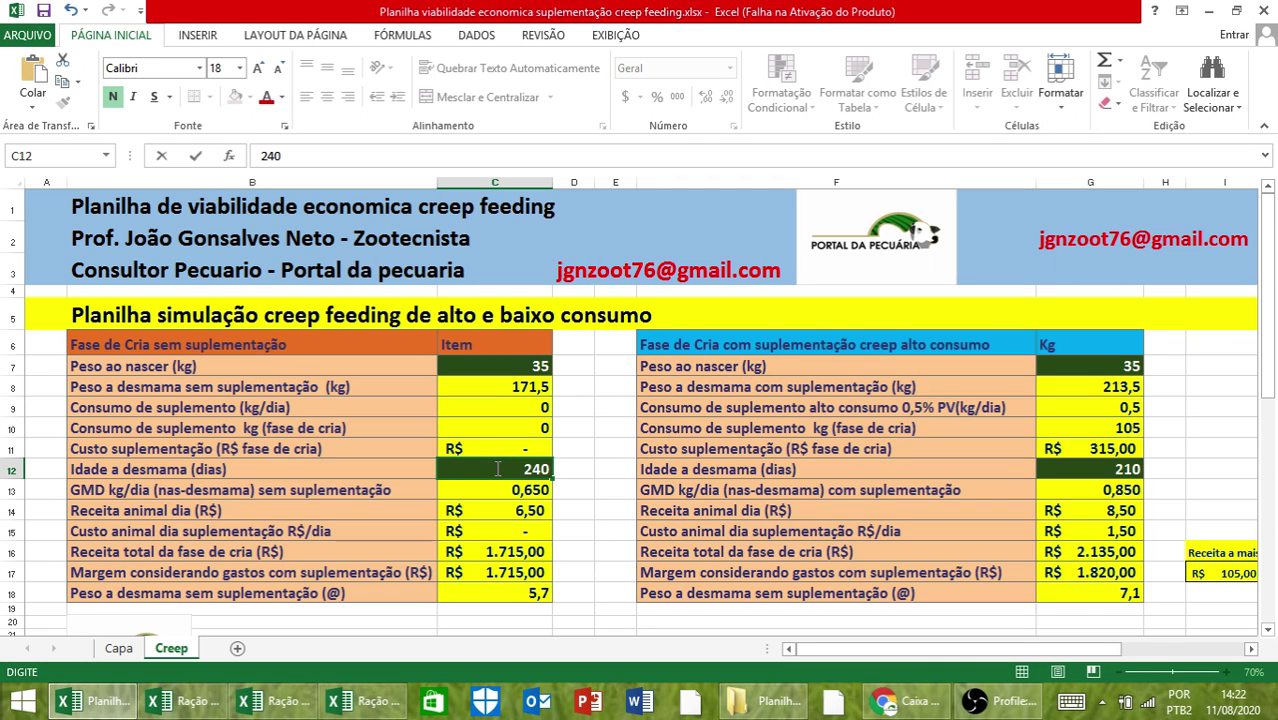
key(Right)
key(Right)
key(Right)
key(Right)
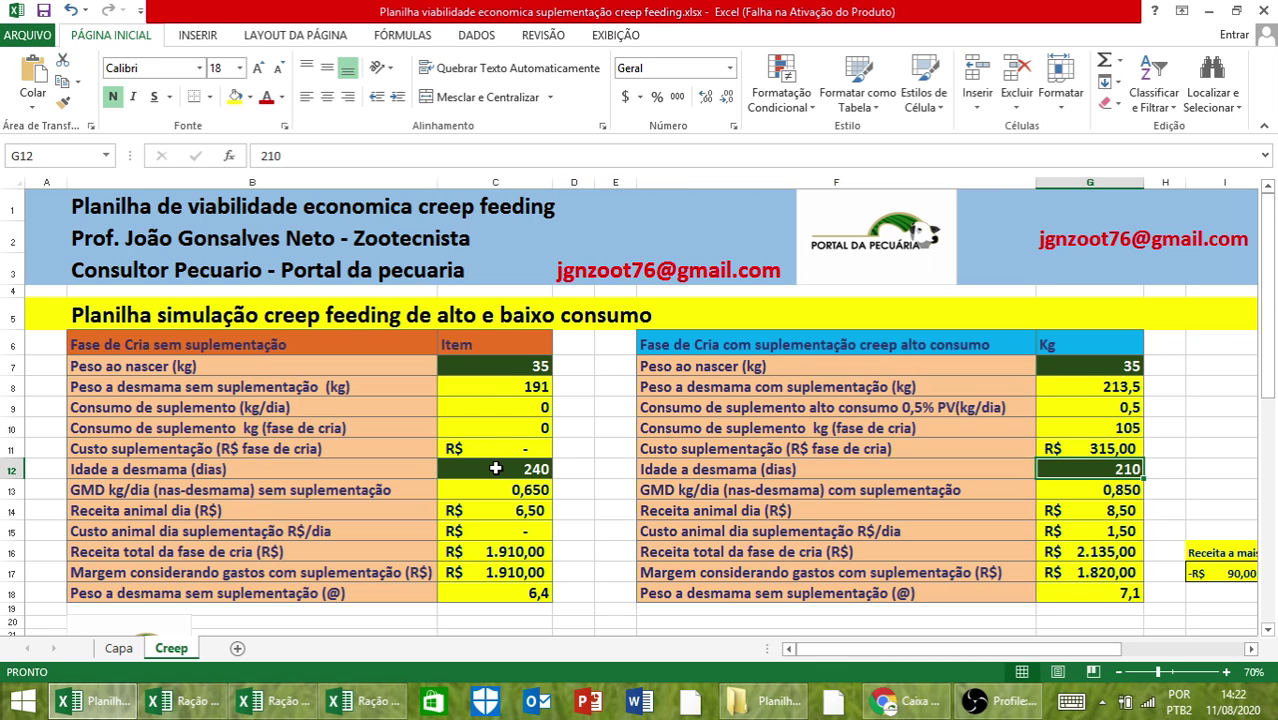
text(240)
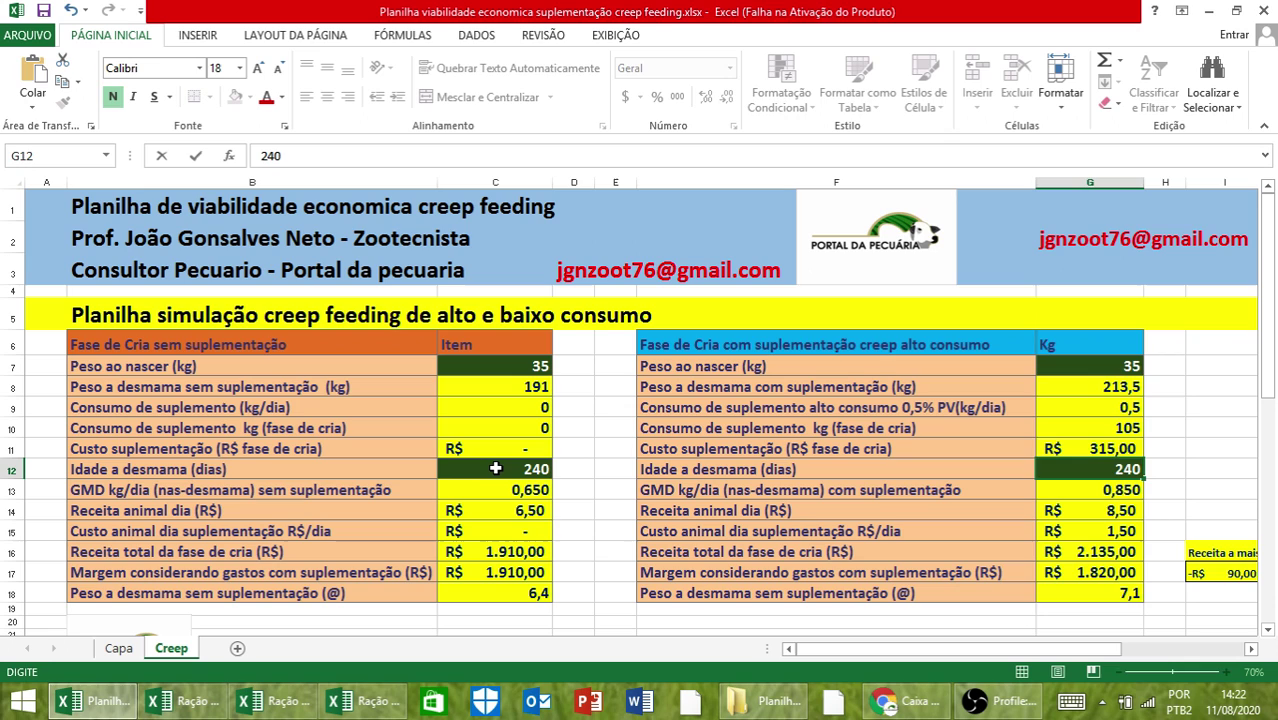
key(Return)
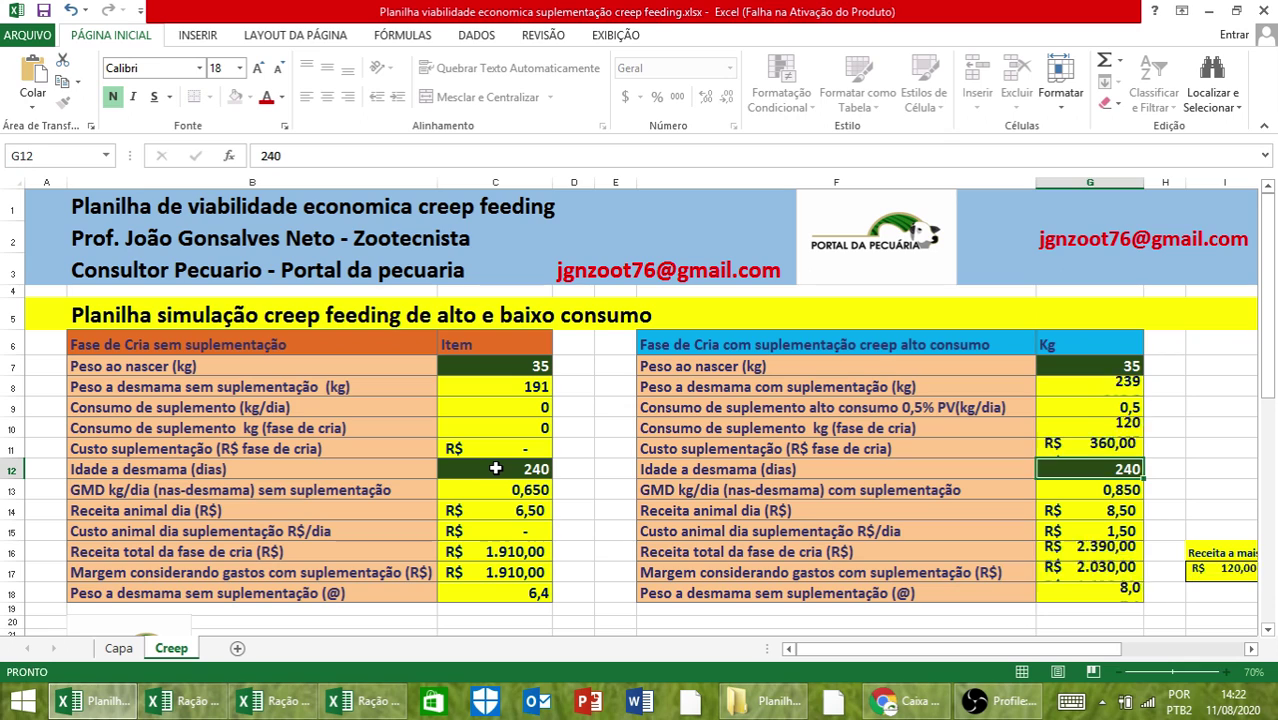
click(495, 468)
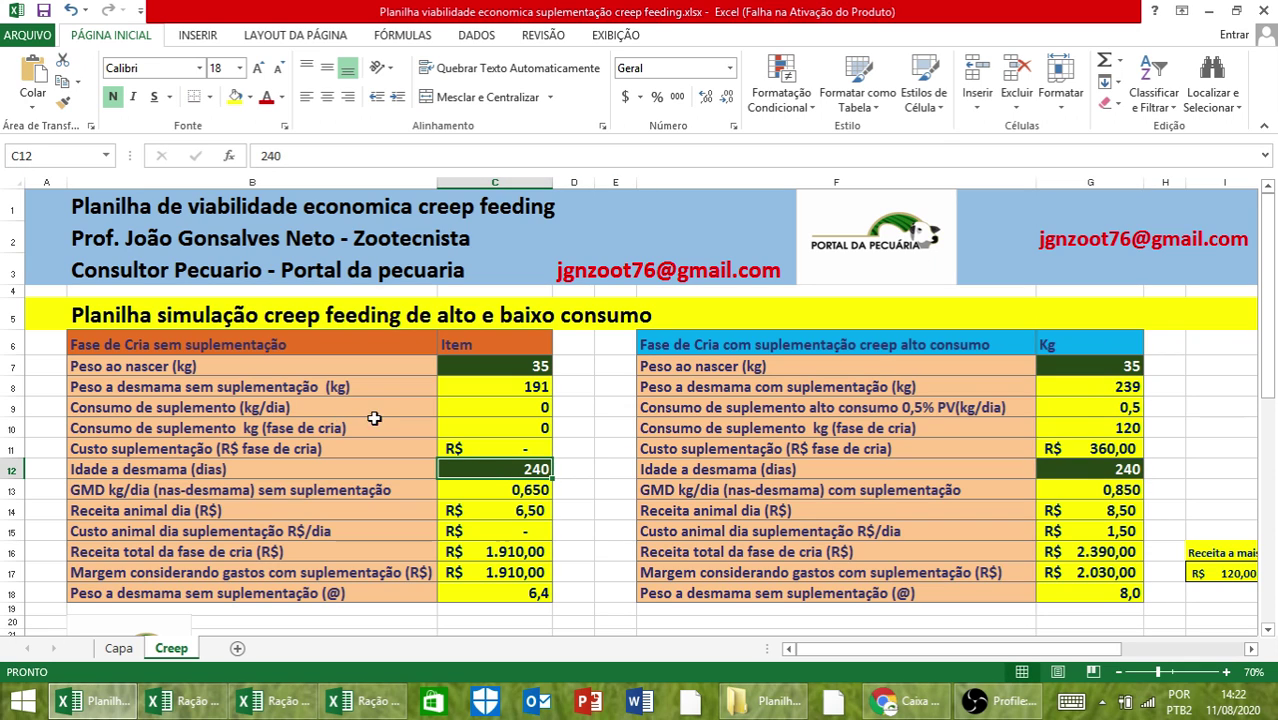
Review weaning weight, daily and total supplement consumption, and supplementation cost in the unsupplemented and high-consumption creep tables.
click(350, 384)
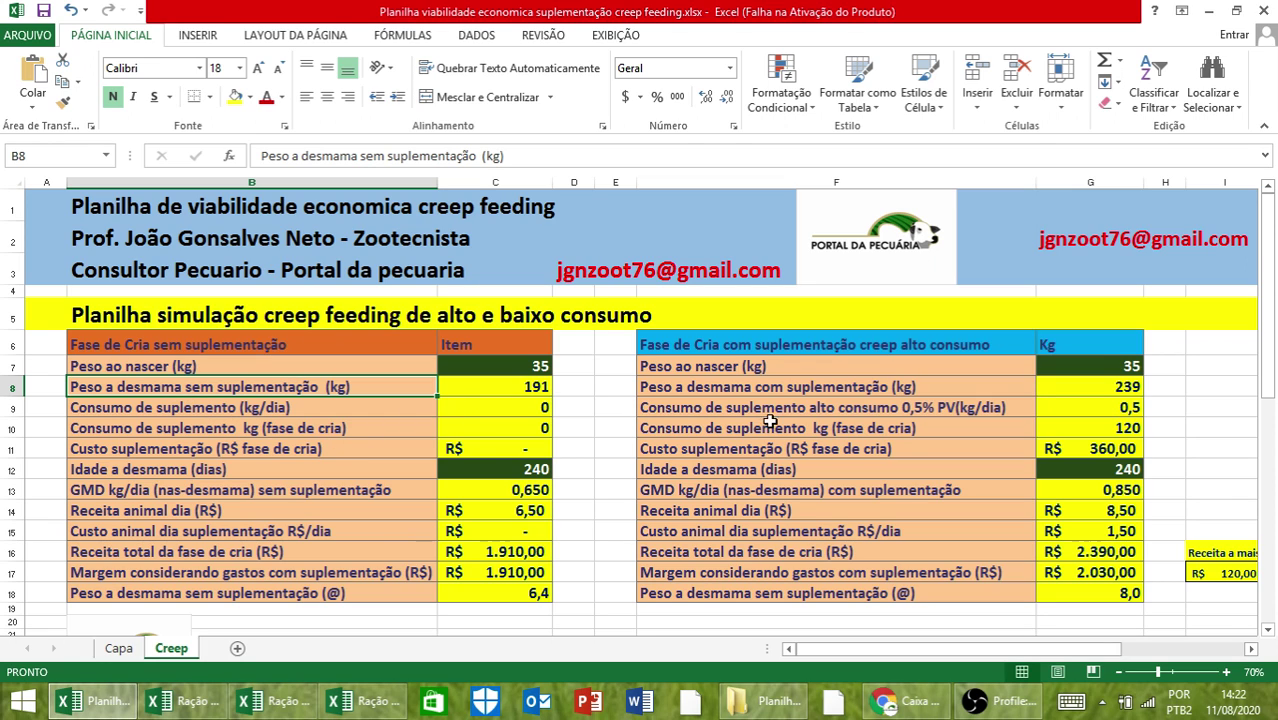
click(762, 388)
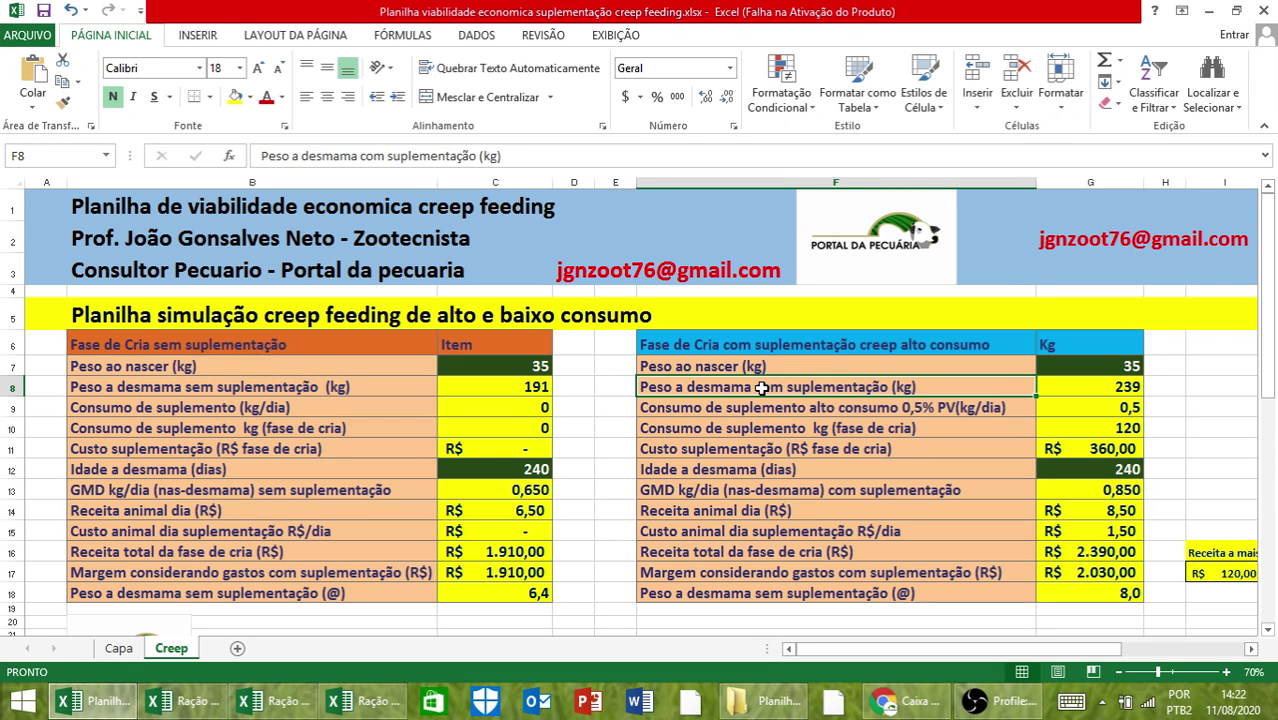
click(200, 405)
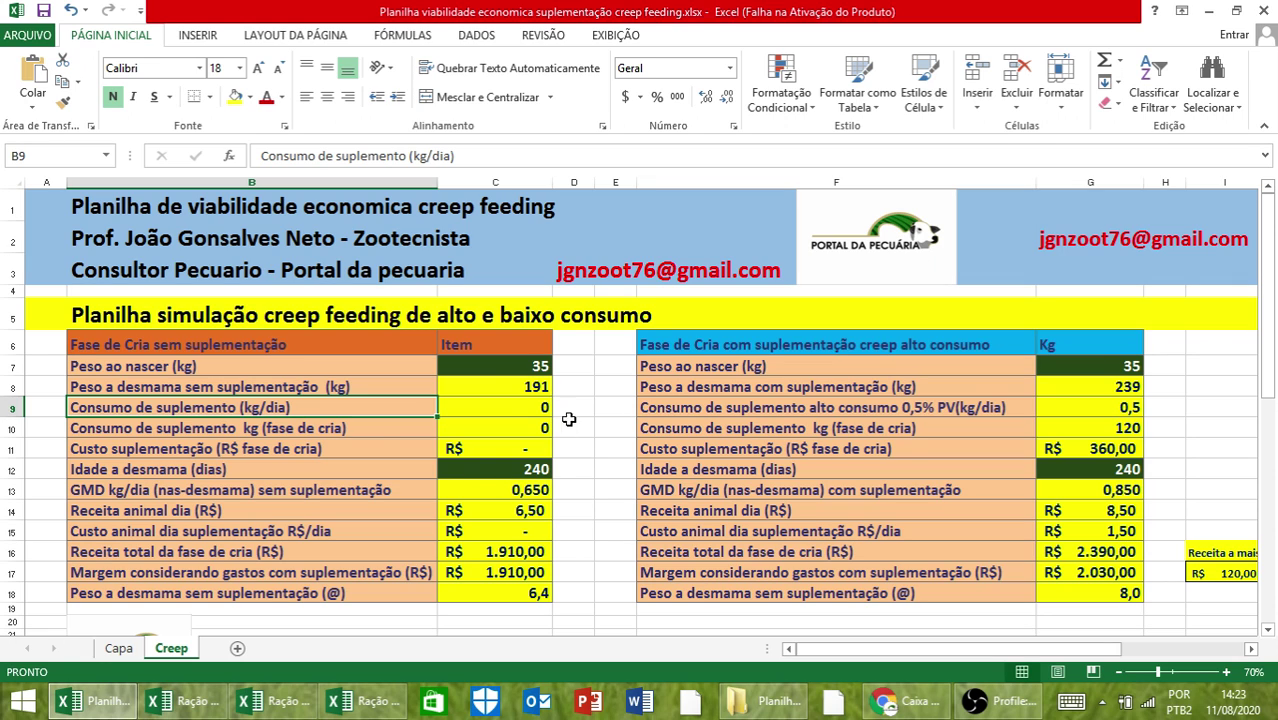
click(692, 409)
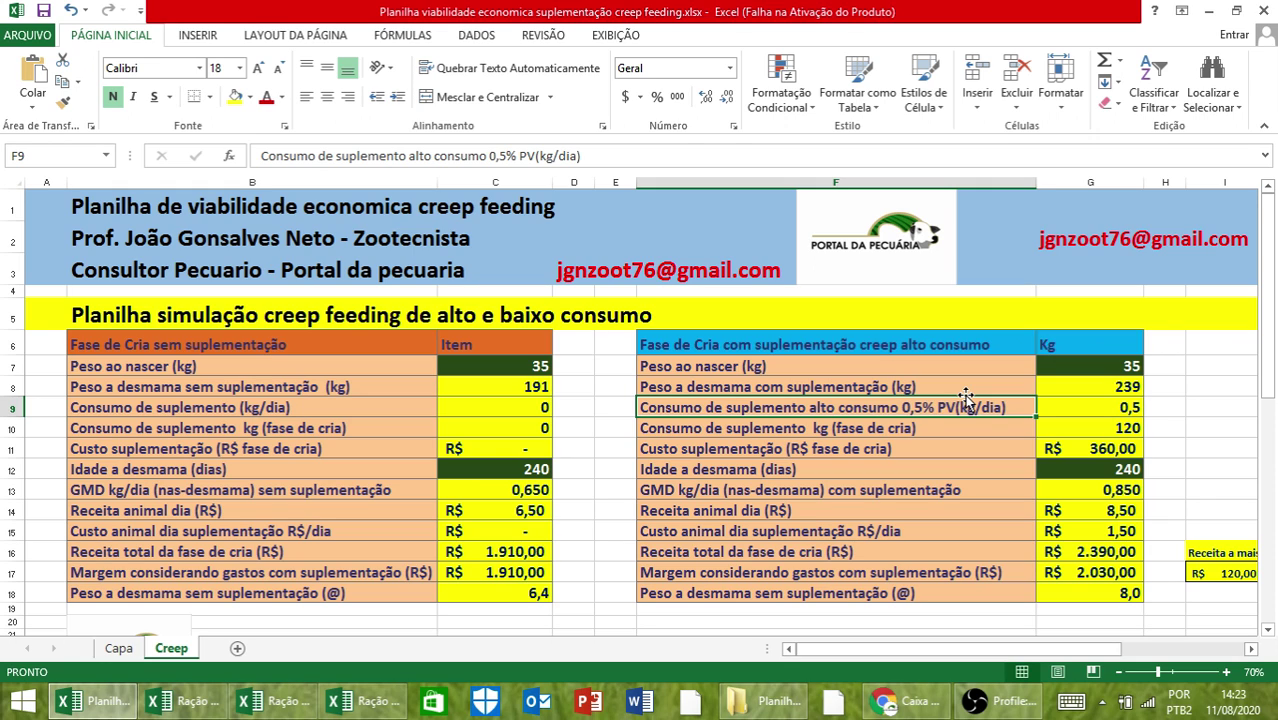
click(245, 428)
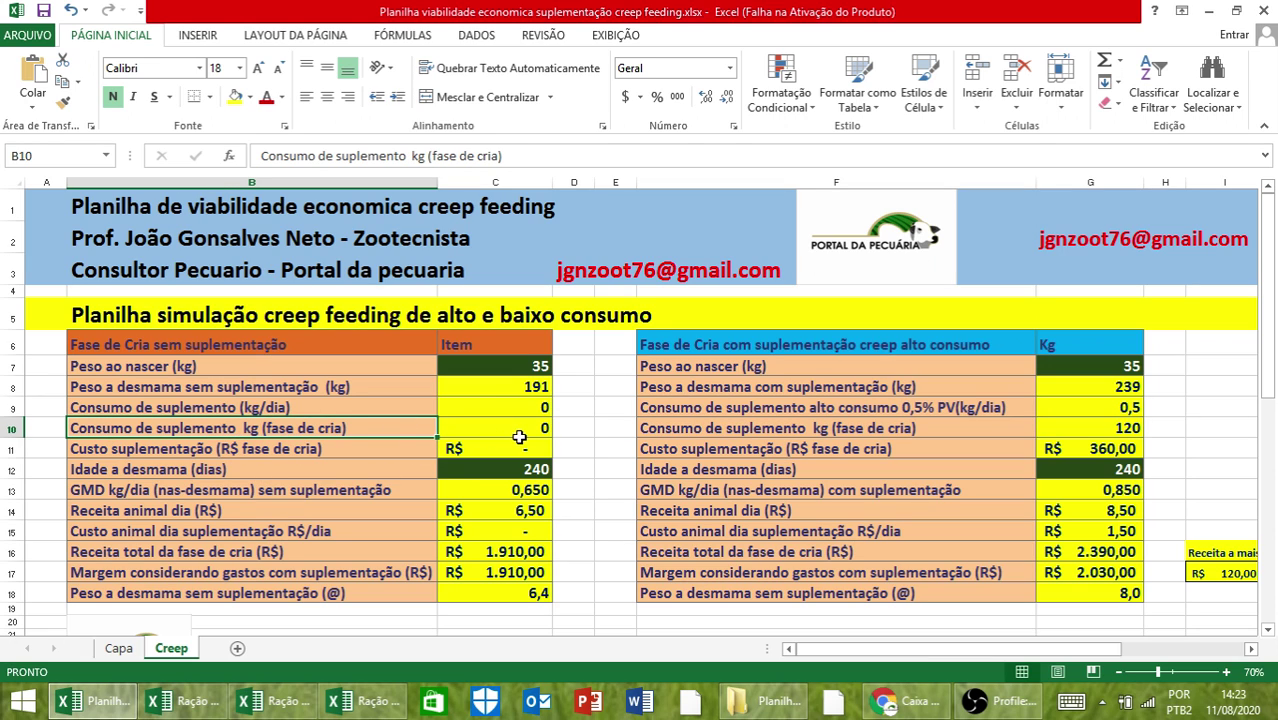
click(700, 430)
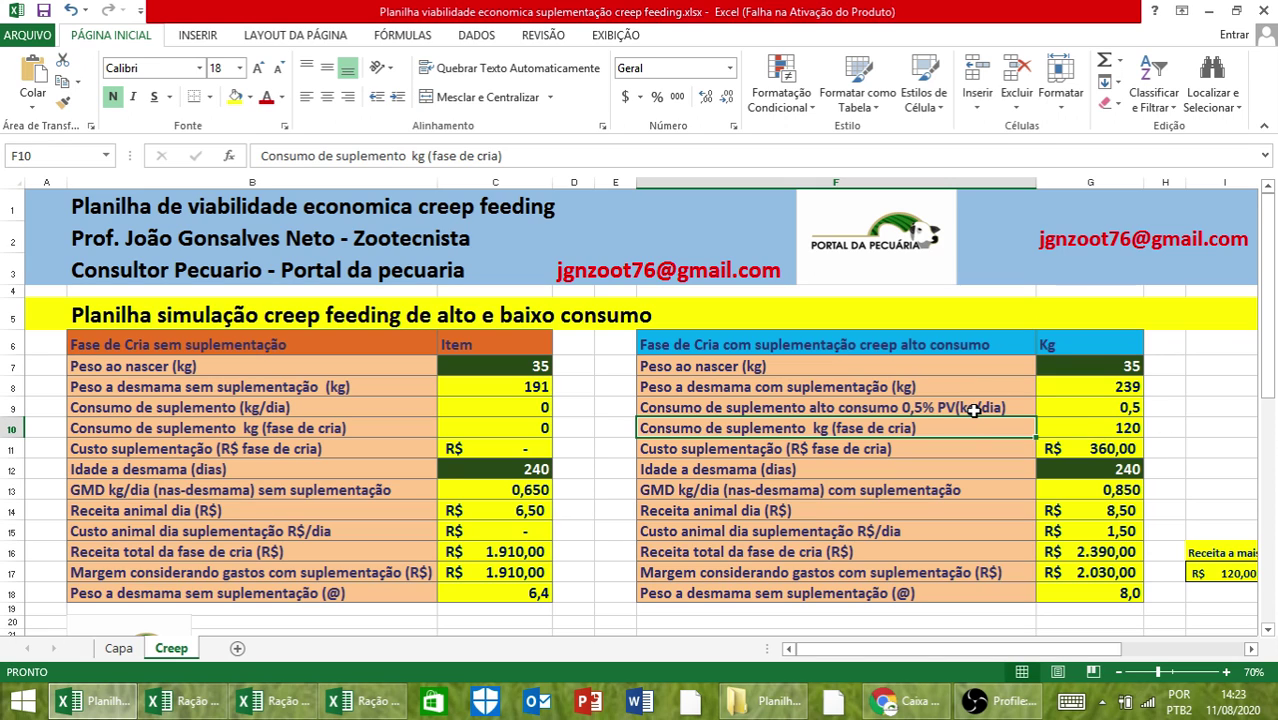
click(140, 450)
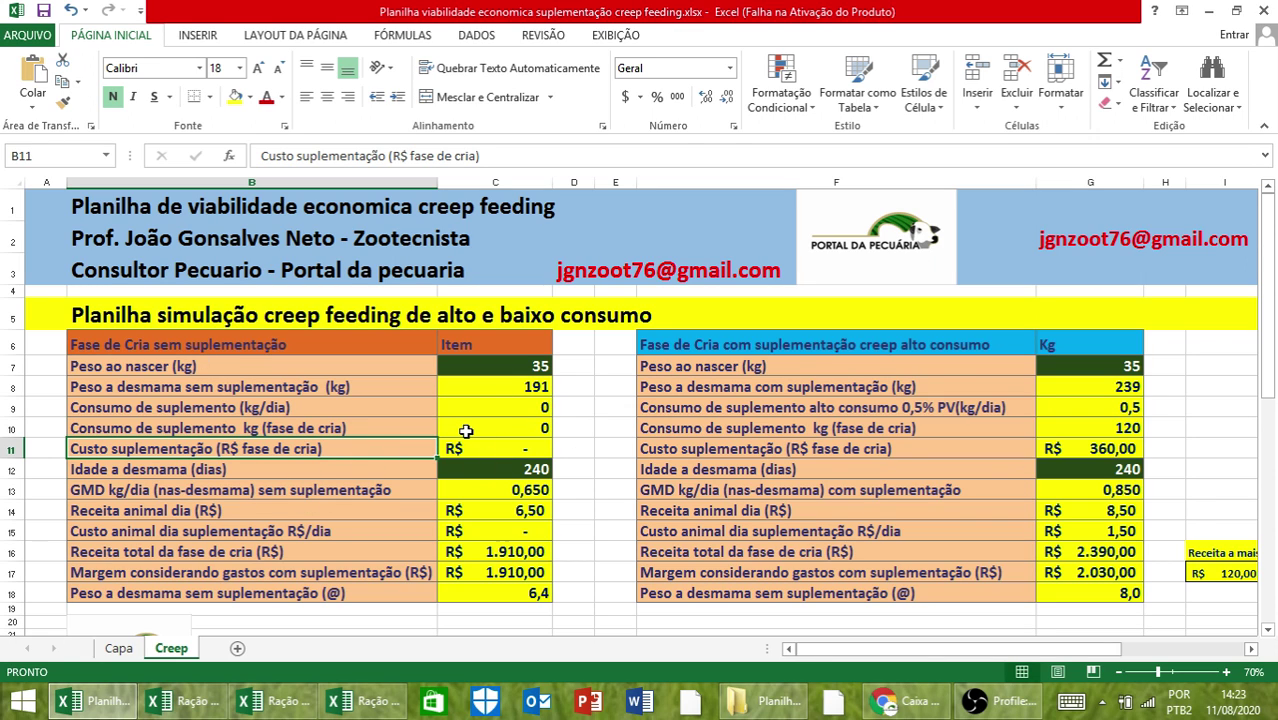
click(703, 447)
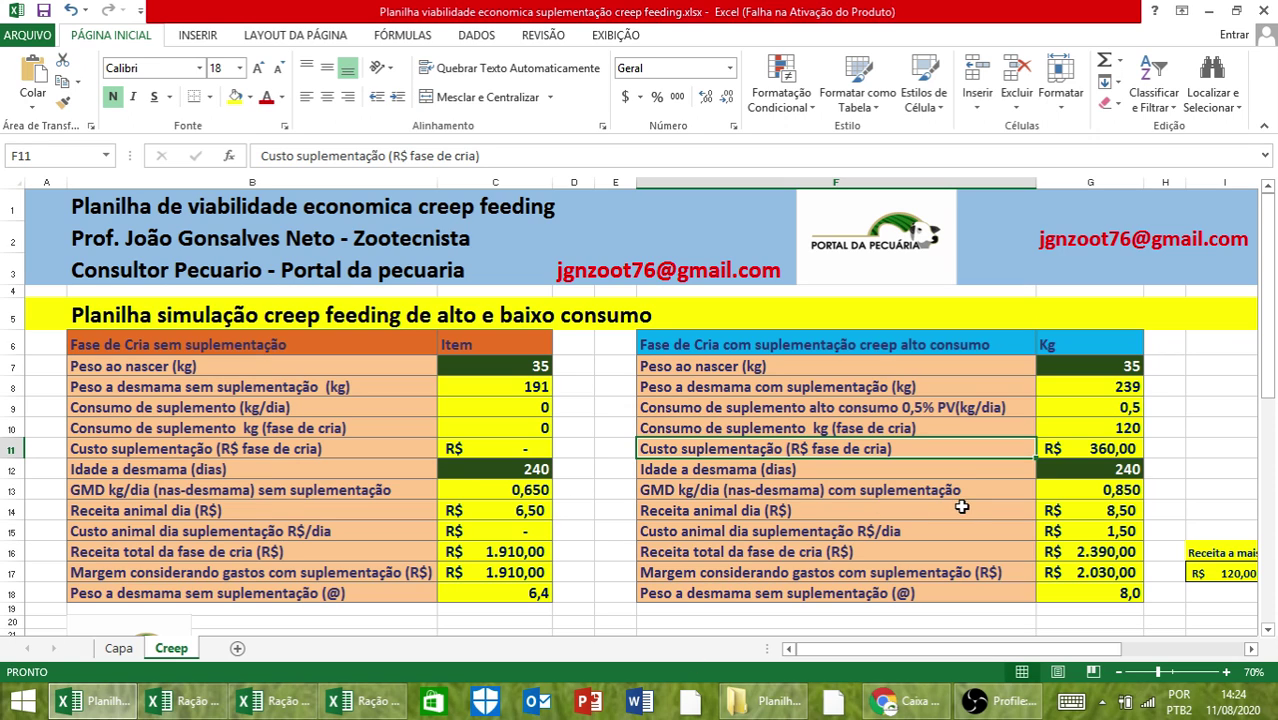
Compare weaning age, daily weight gain, daily revenue and daily supplementation cost between the unsupplemented and high-consumption creep tables.
click(157, 475)
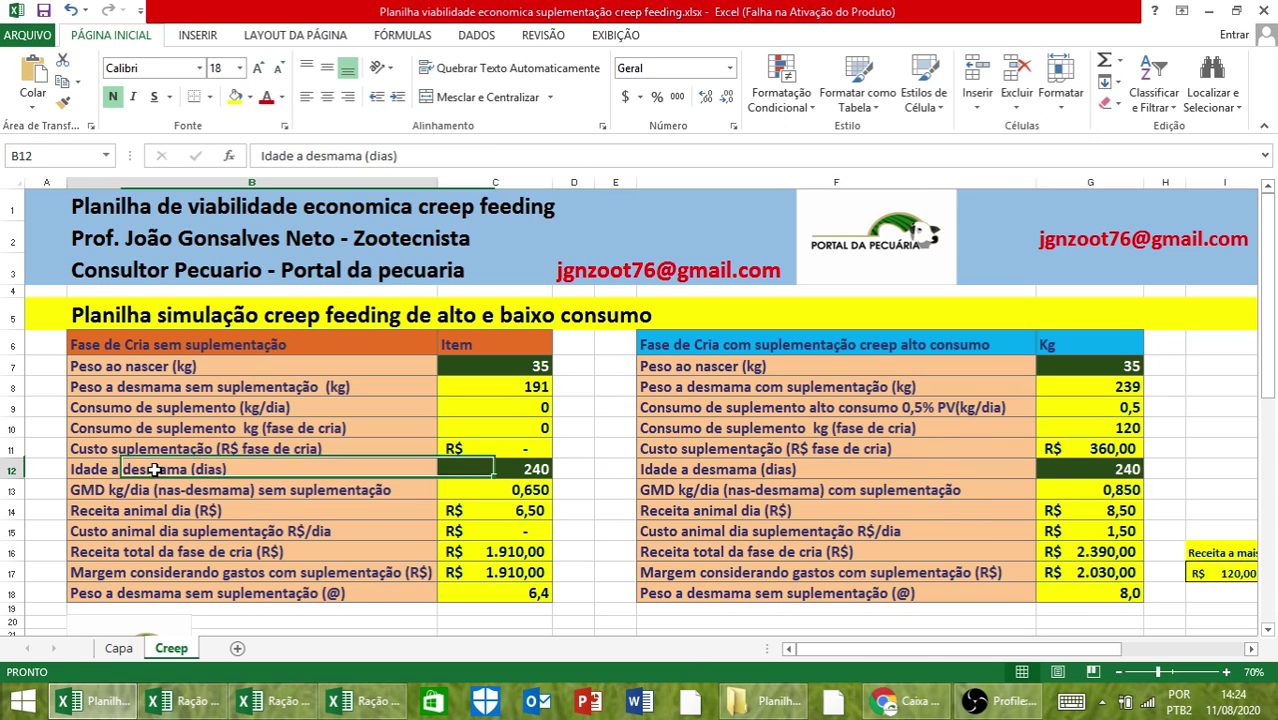
click(787, 468)
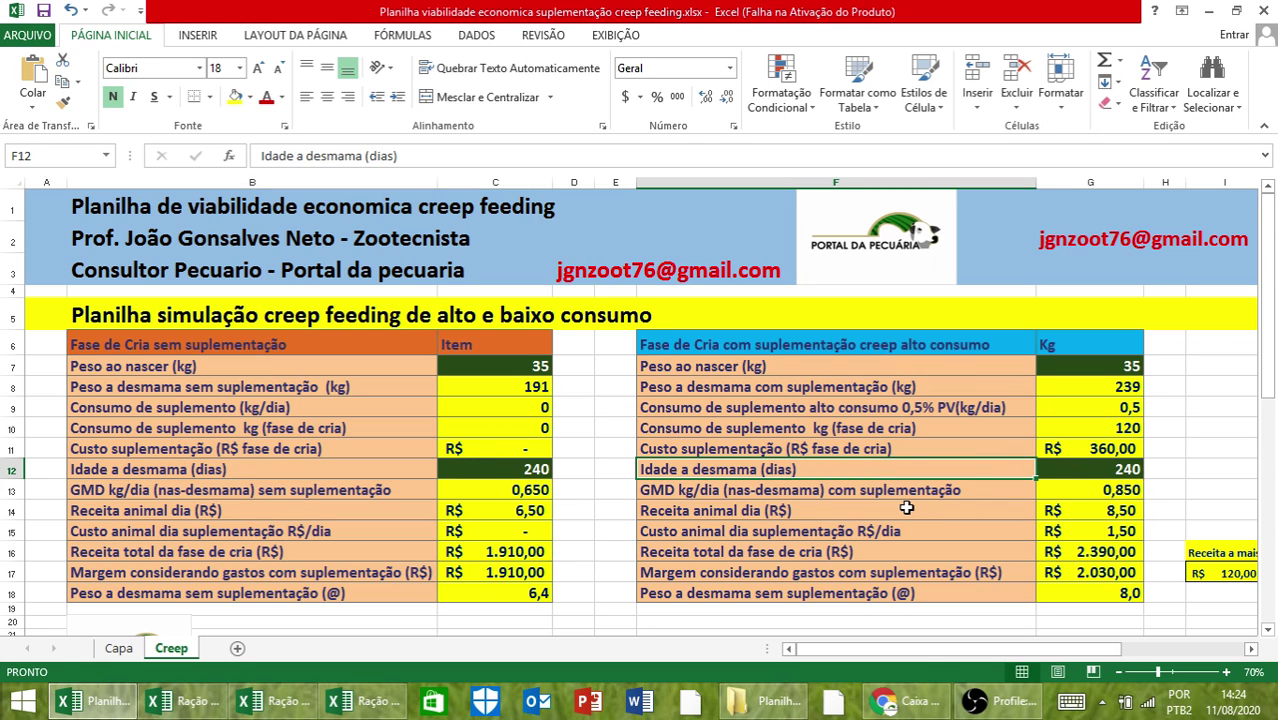
click(192, 490)
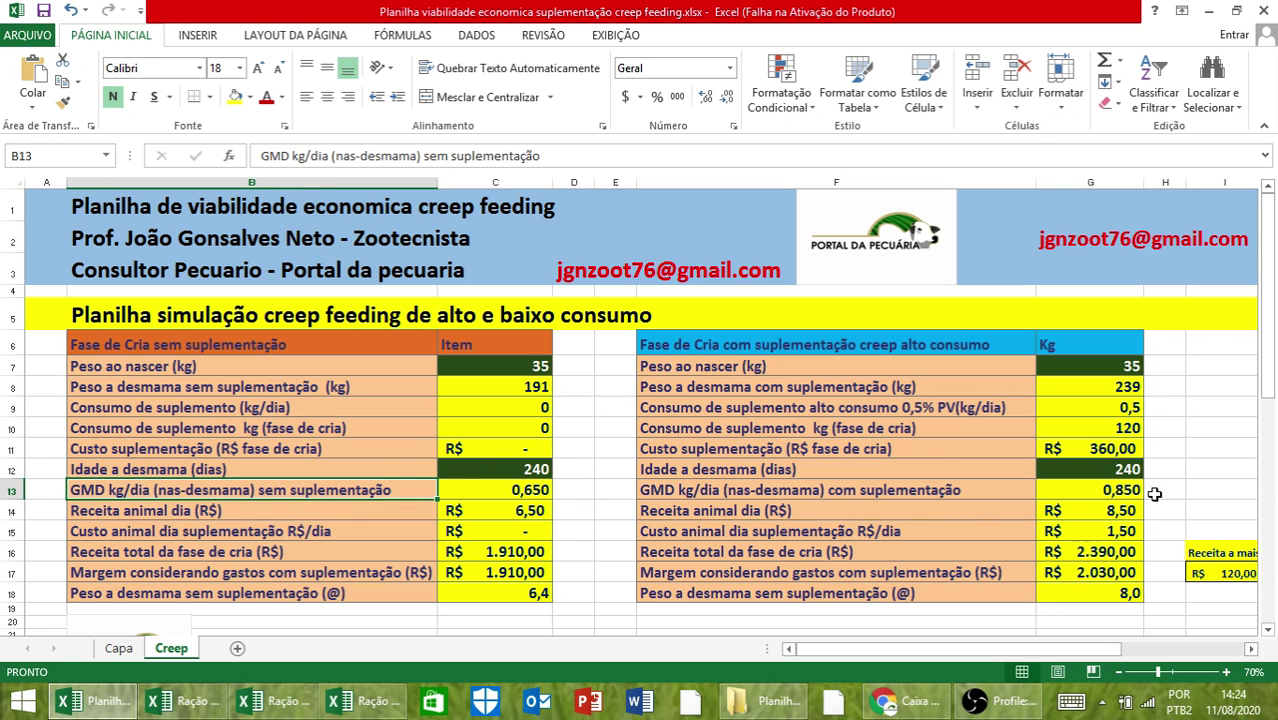
click(907, 489)
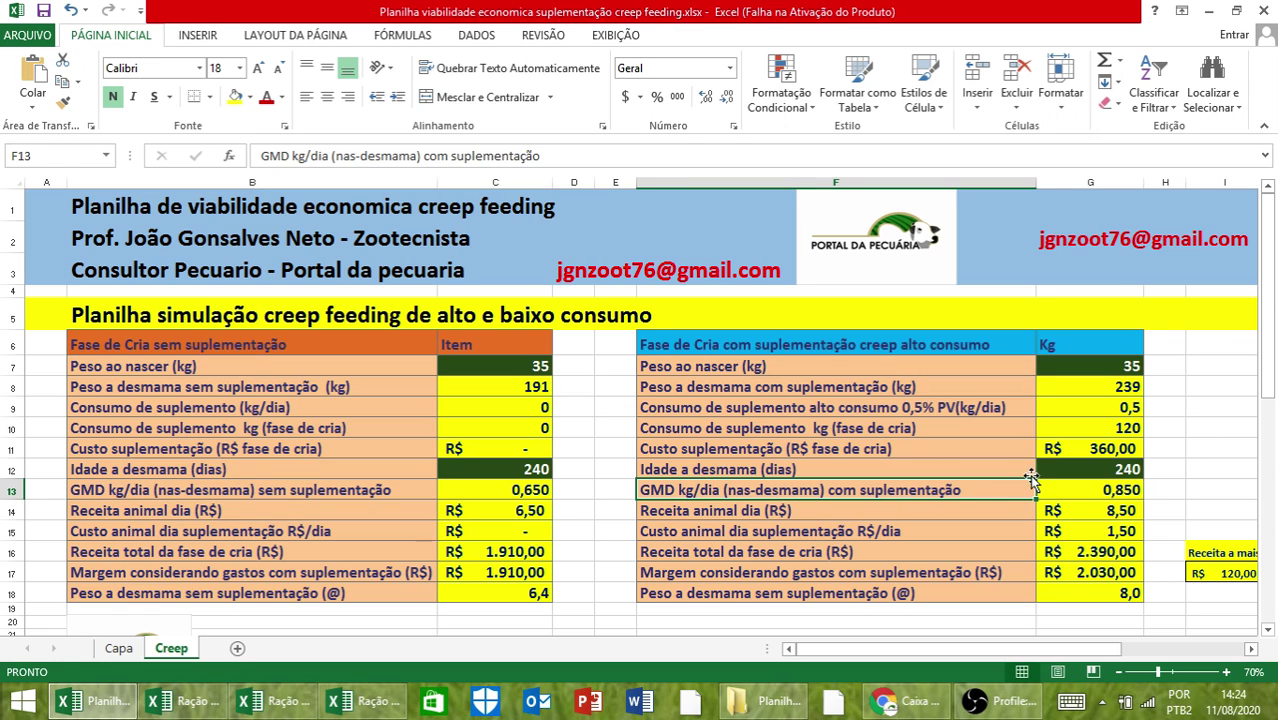
click(153, 510)
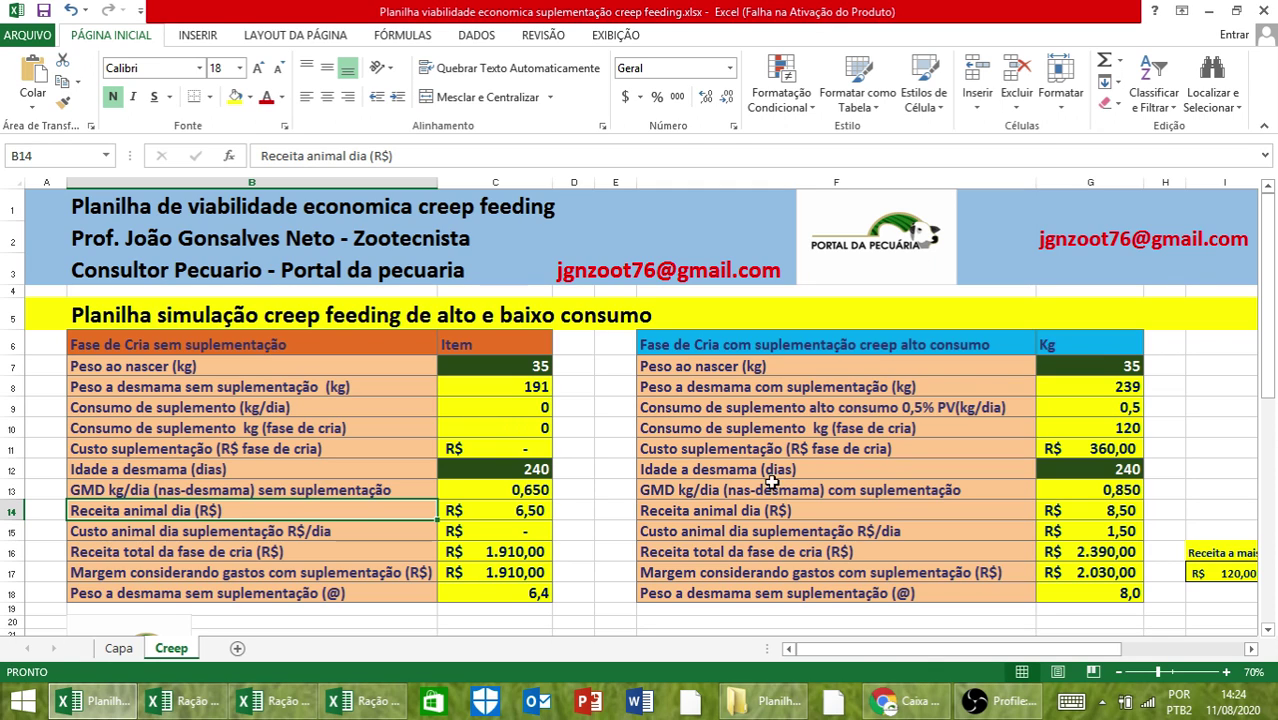
click(768, 519)
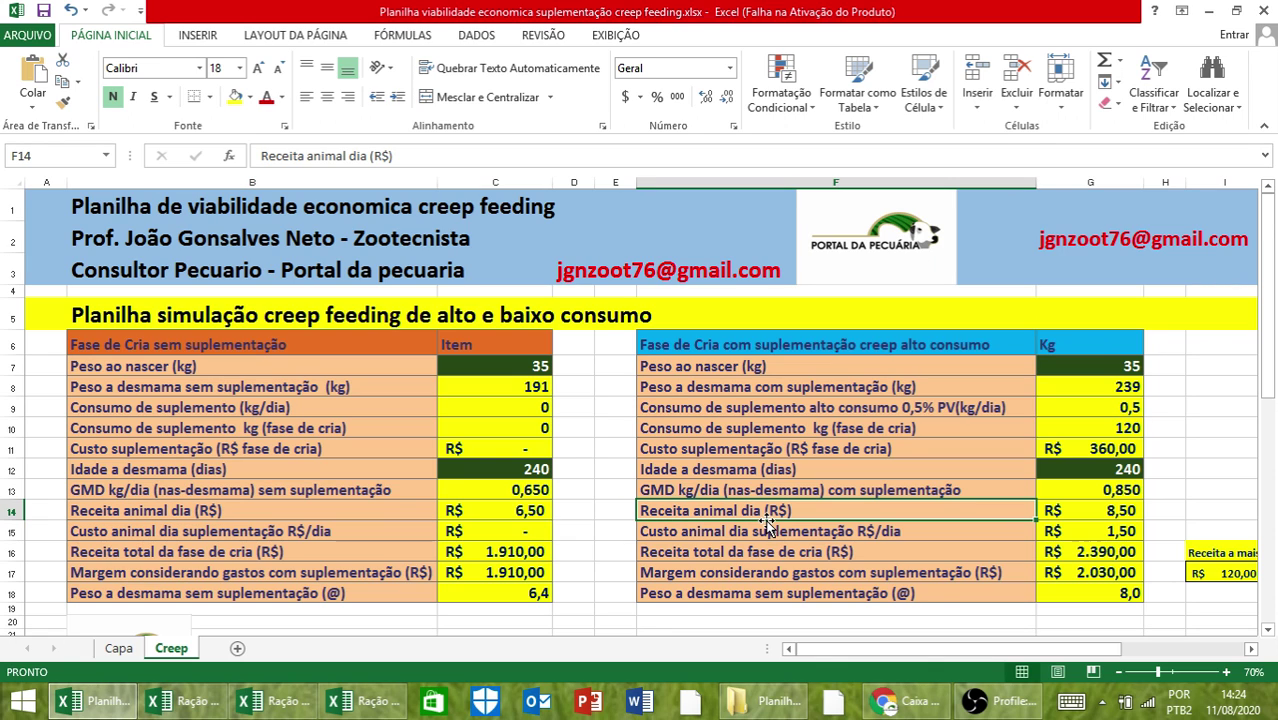
click(190, 530)
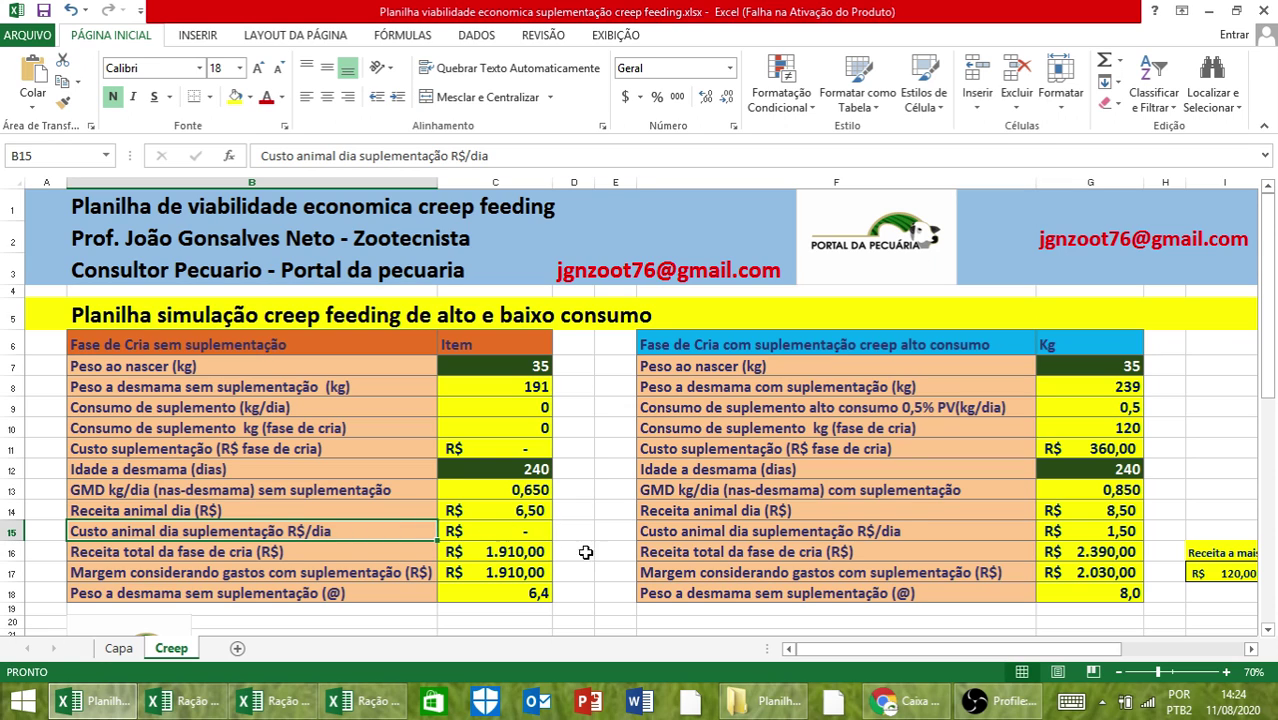
click(805, 532)
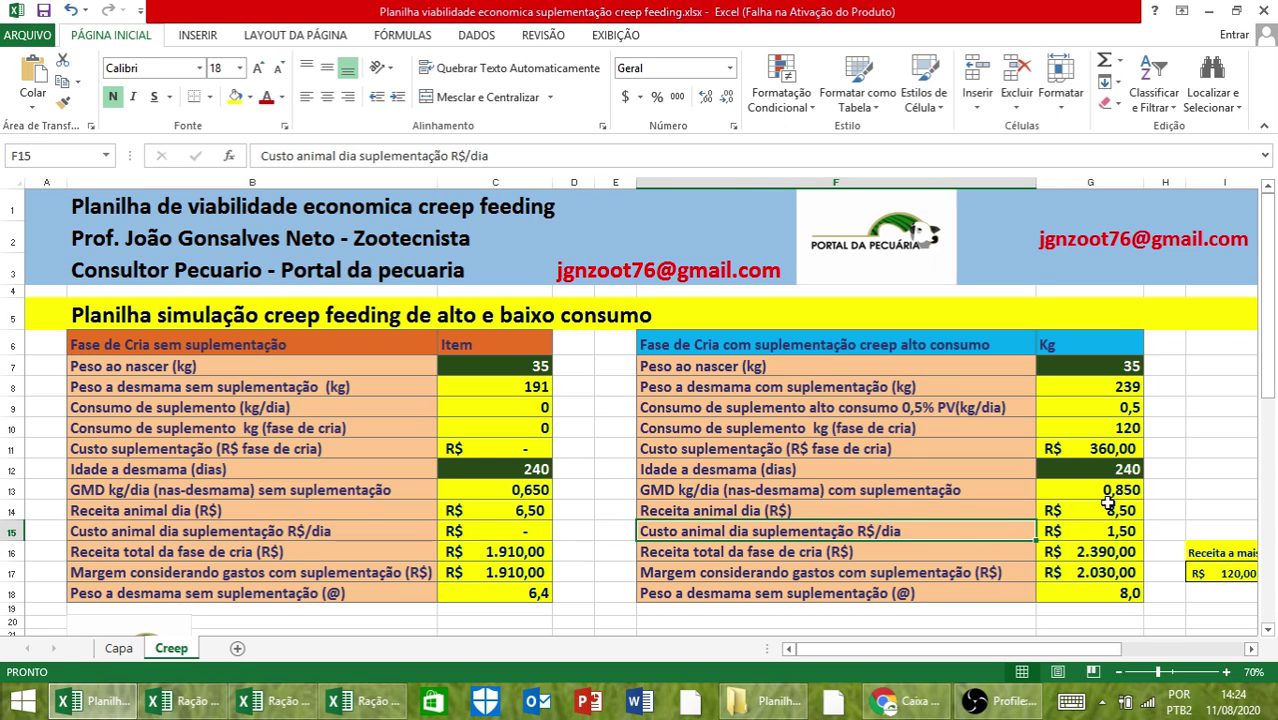
Review total revenue, margin after supplementation costs and weaning weight in arrobas for the unsupplemented and high-consumption creep tables.
click(231, 552)
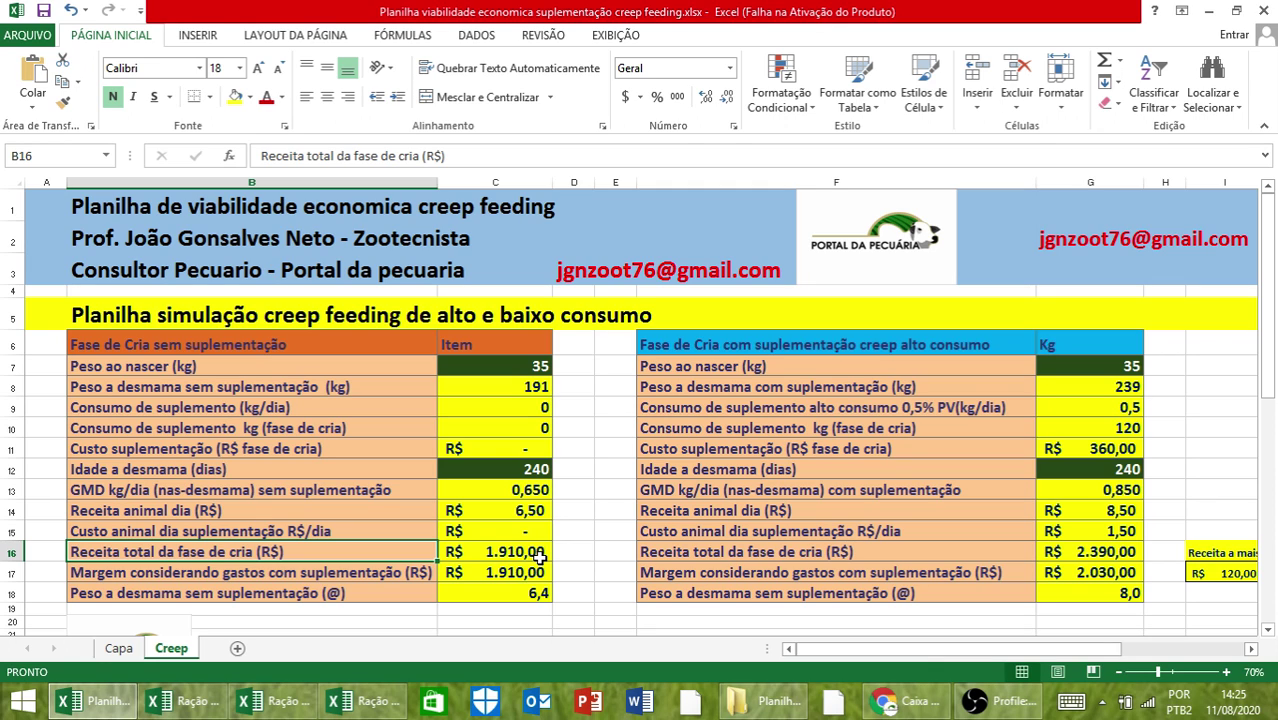
click(190, 572)
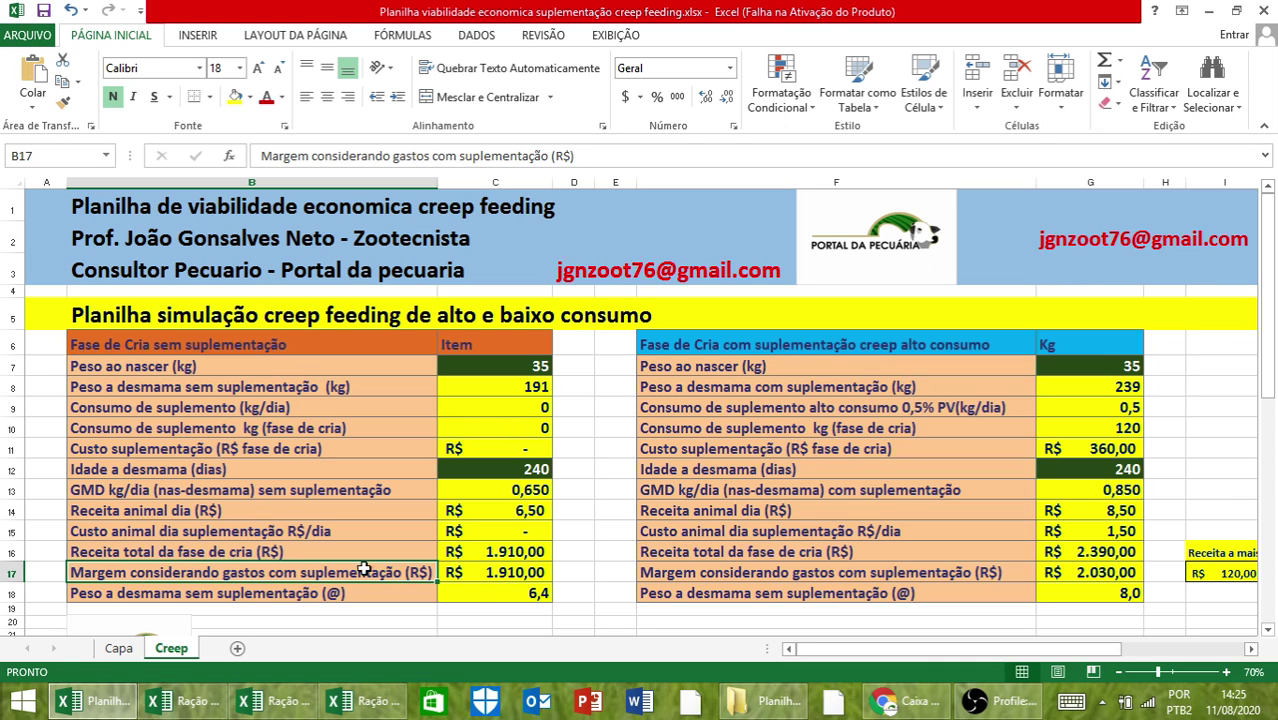
click(328, 594)
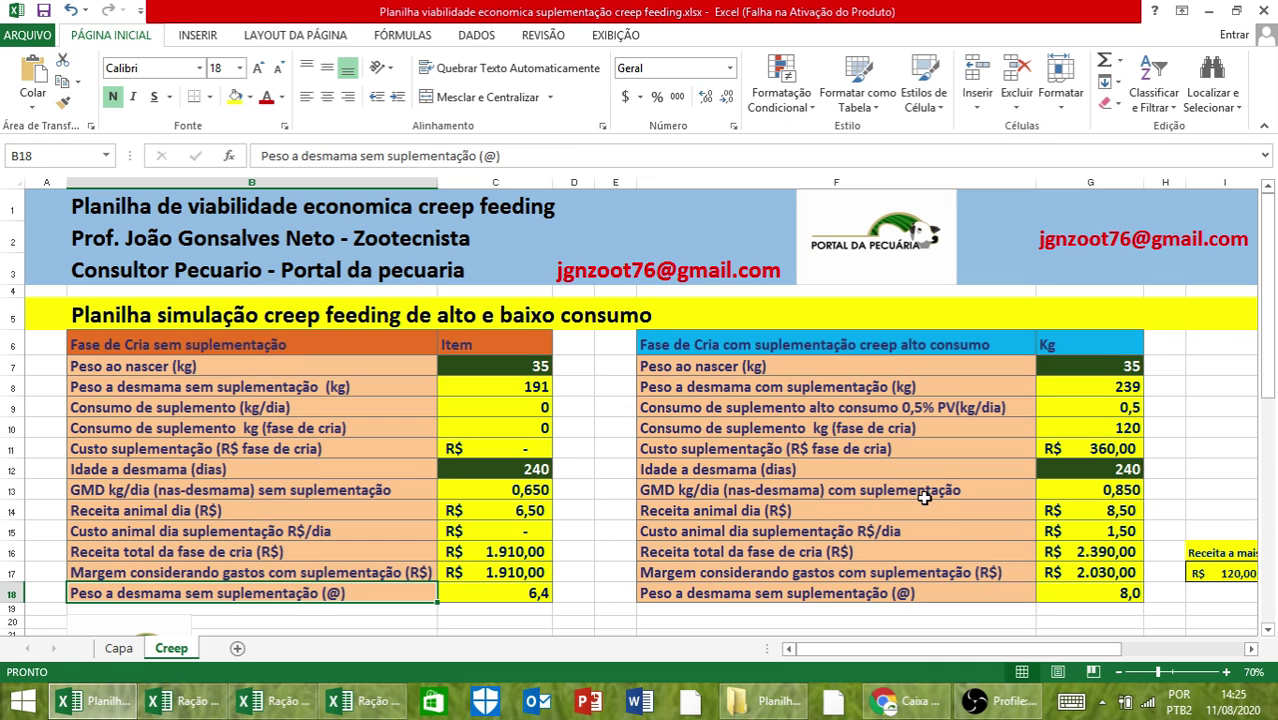
click(834, 532)
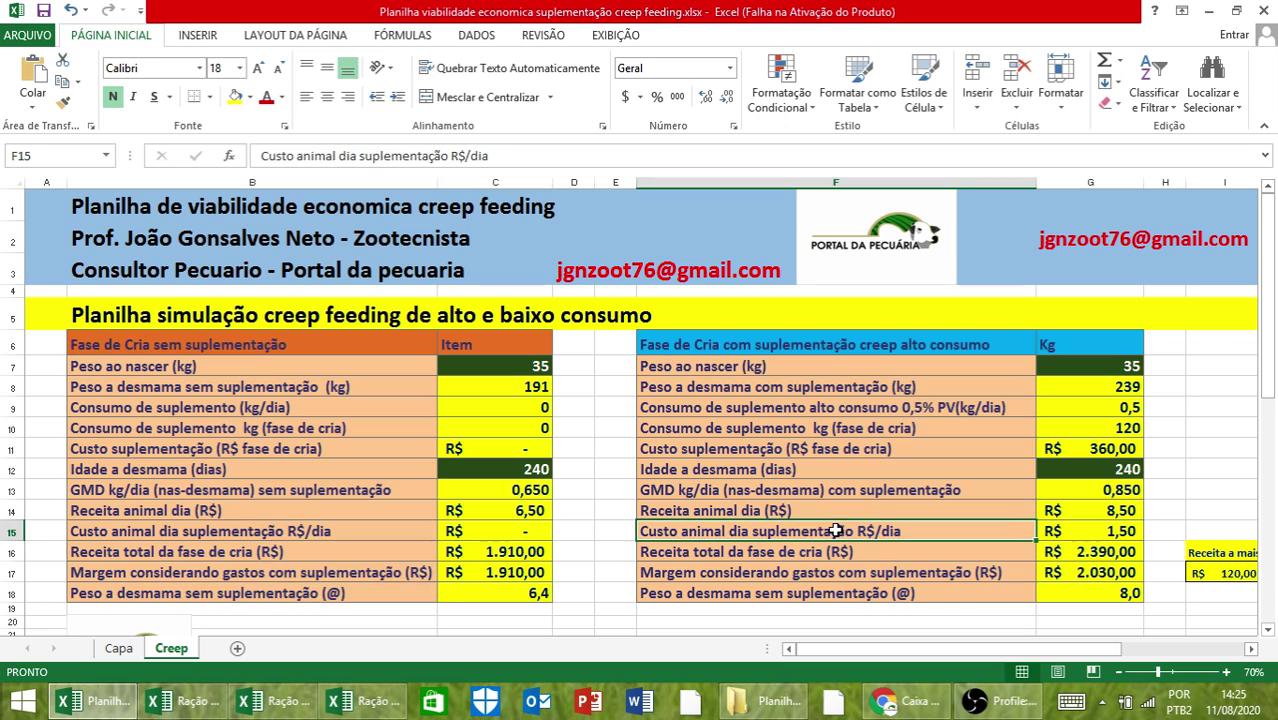
click(776, 555)
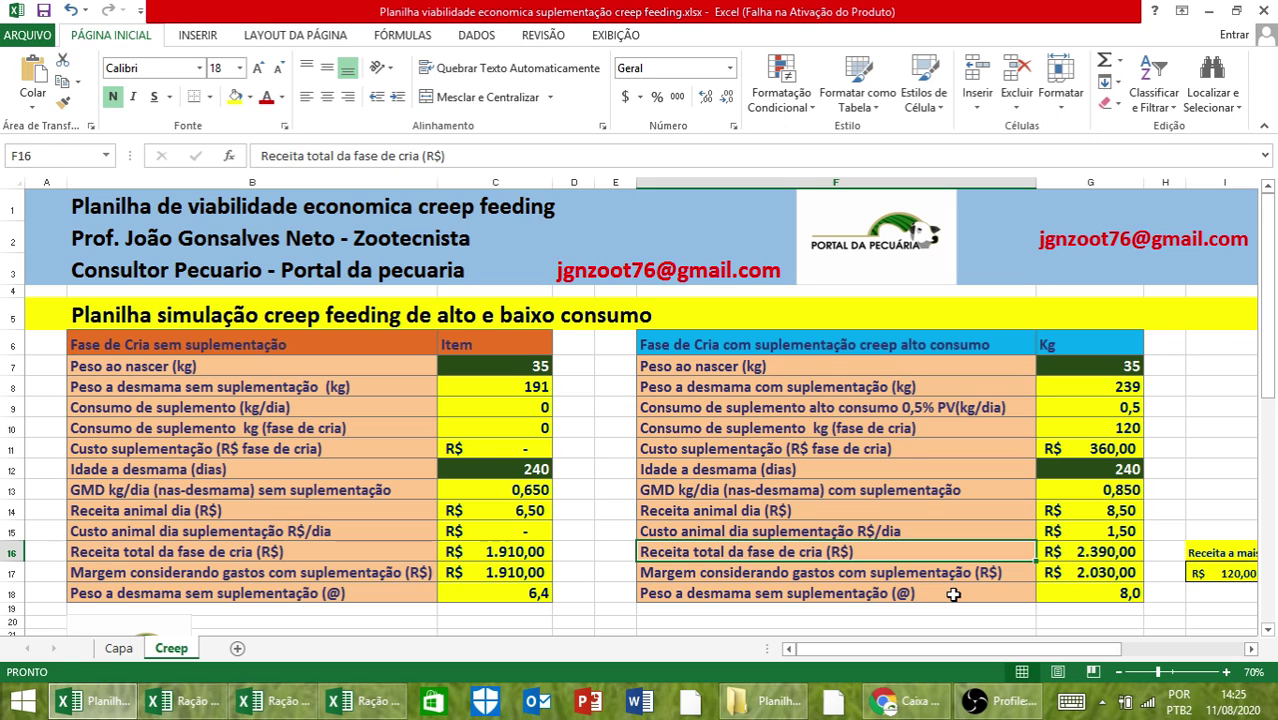
click(789, 573)
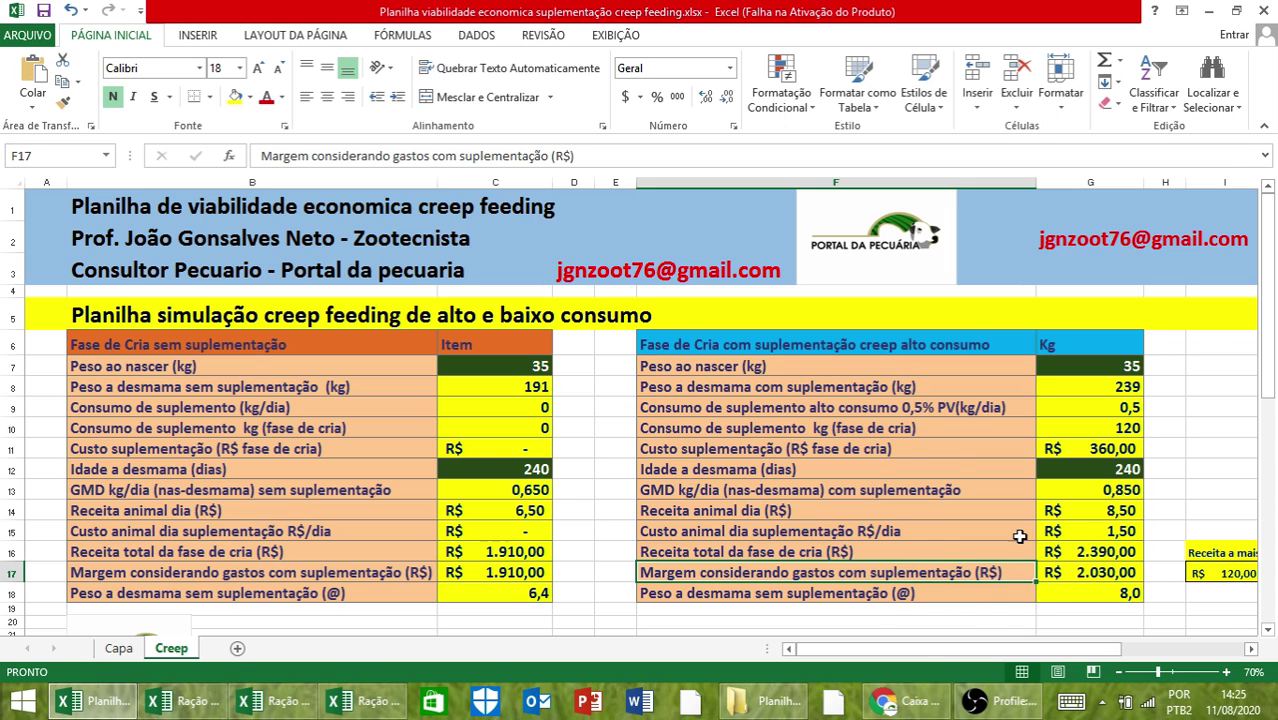
click(855, 550)
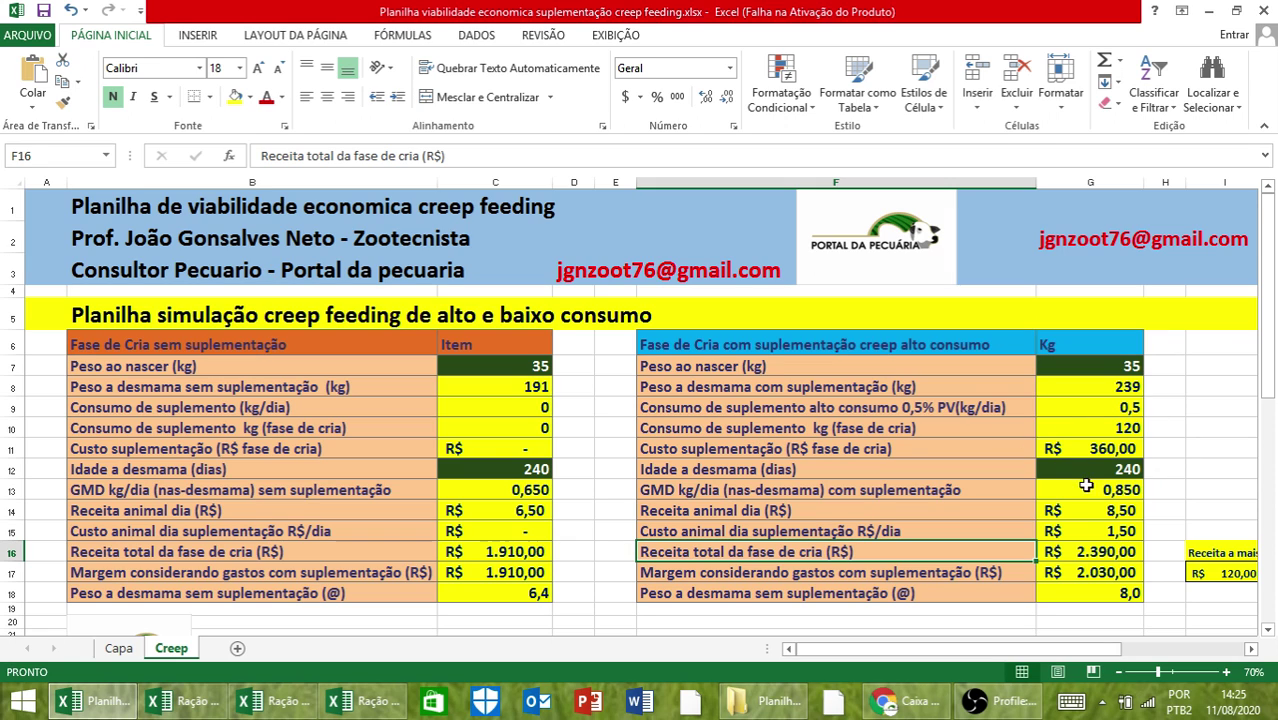
click(935, 570)
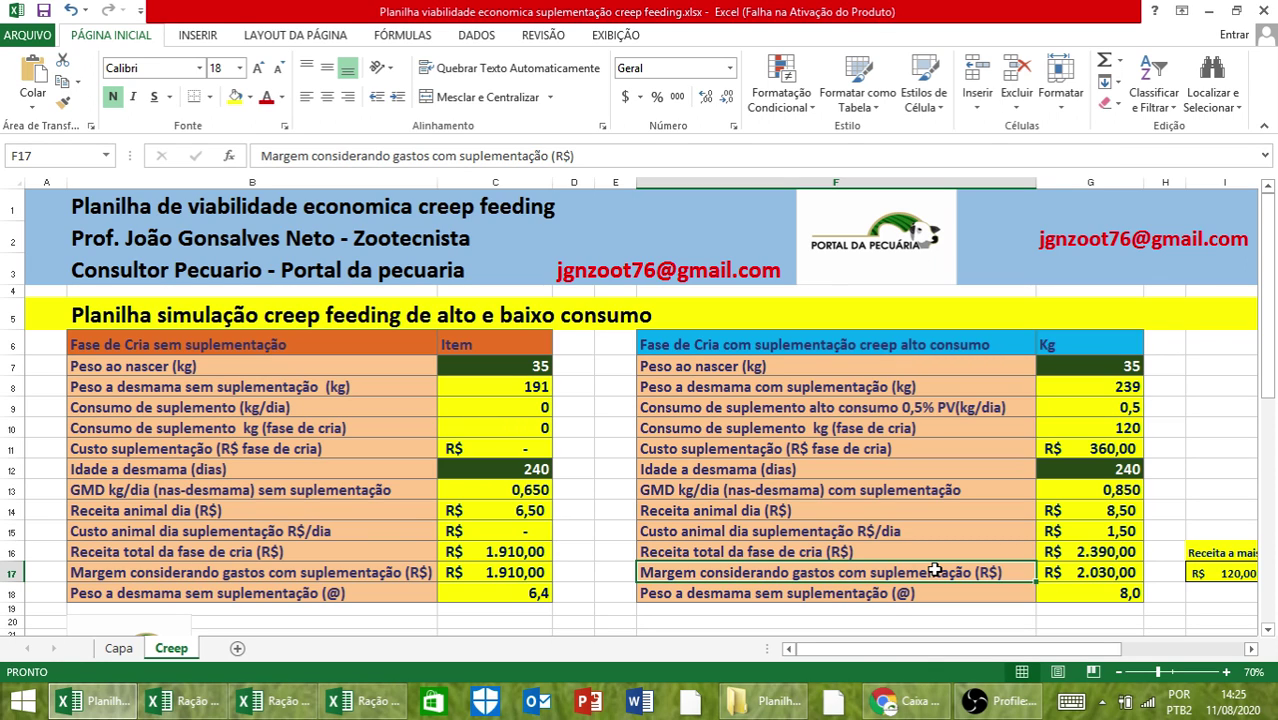
click(900, 592)
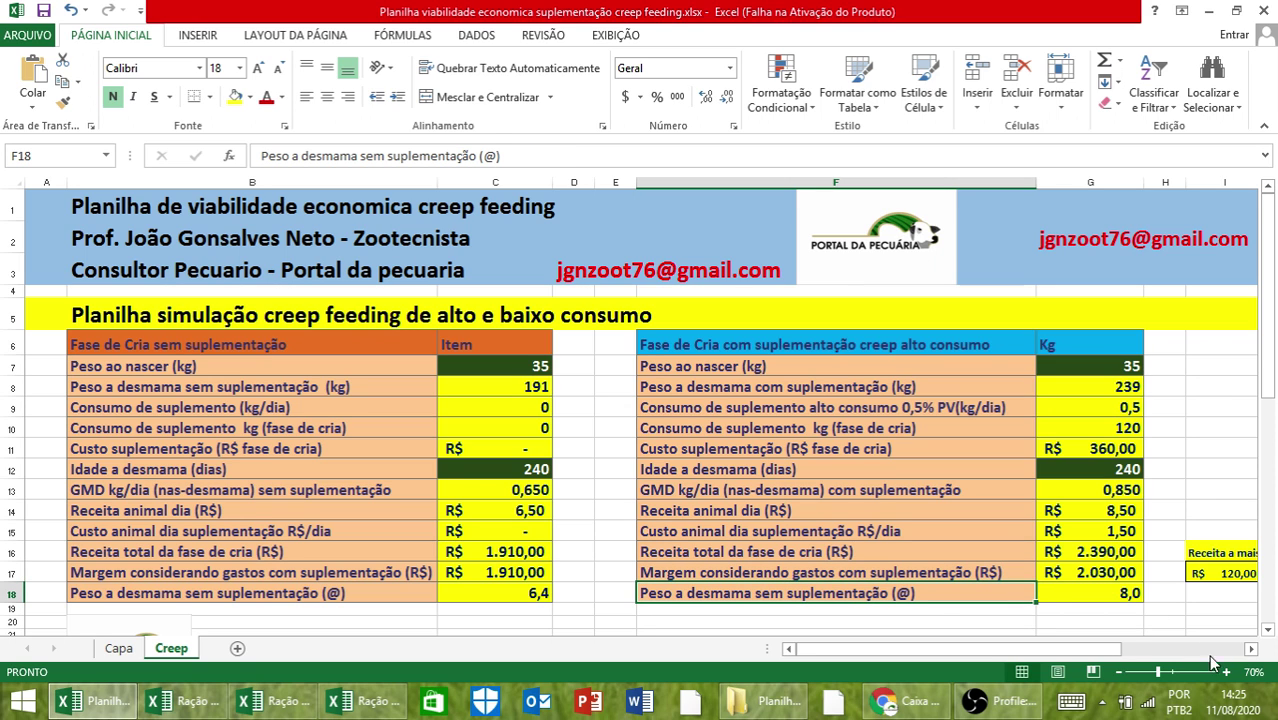
Set the creep supplement price per kg (M9) to R$ 1,50.
click(1251, 648)
click(1251, 648)
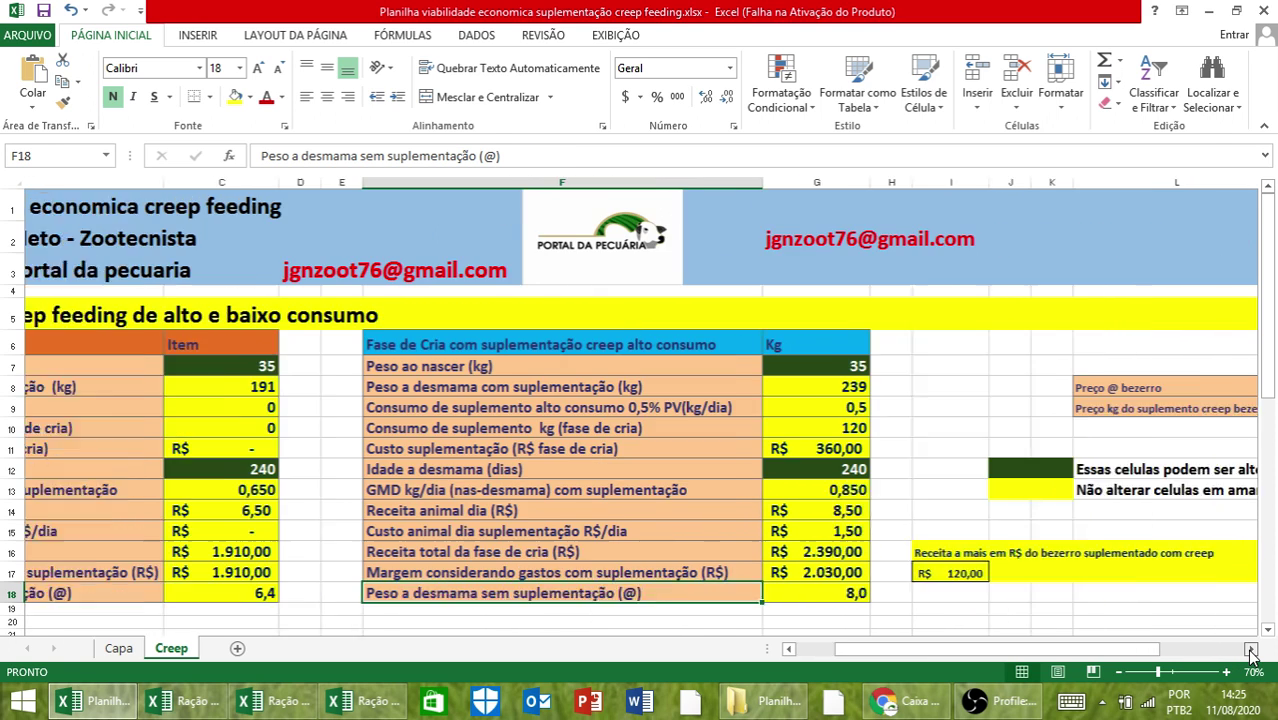
click(1251, 648)
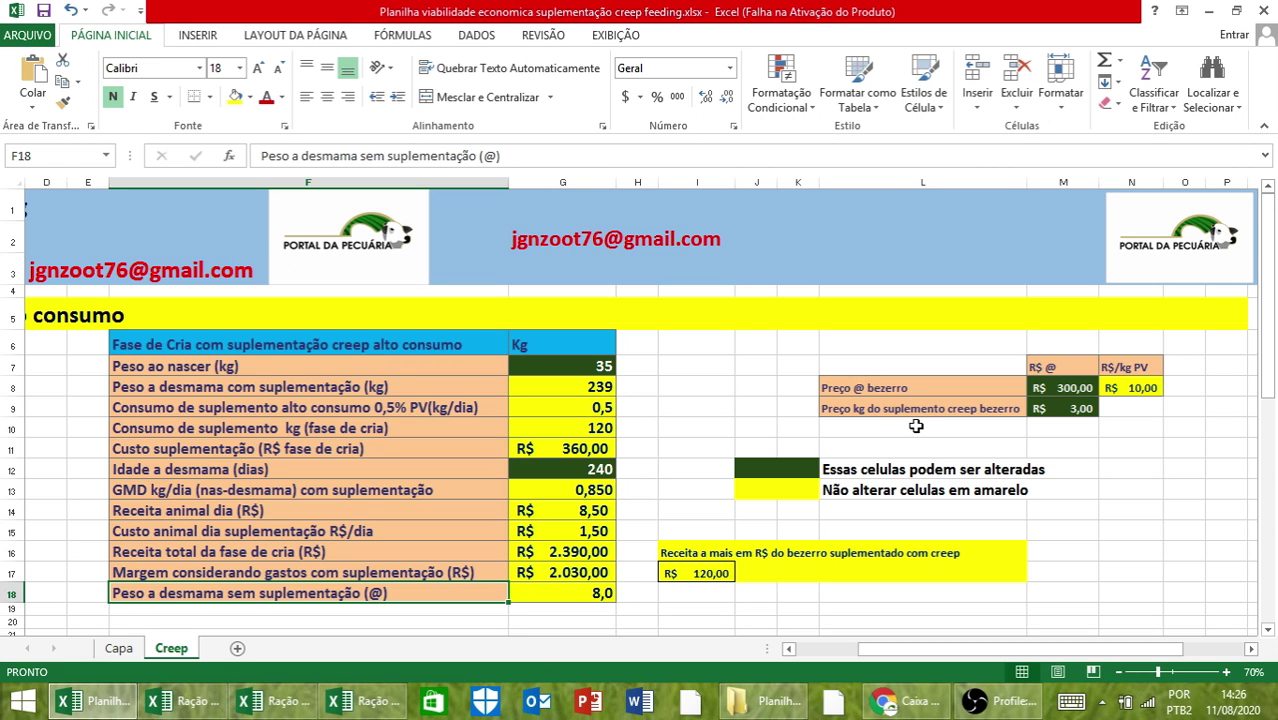
click(1068, 408)
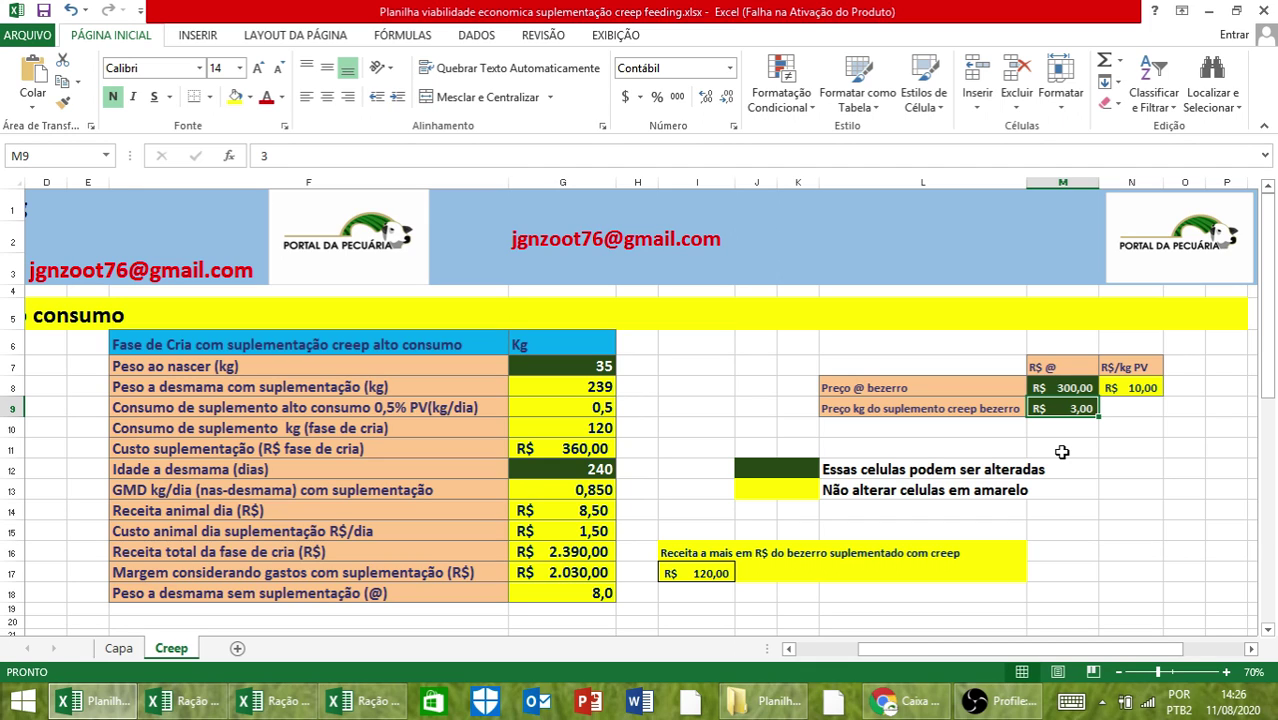
text(1)
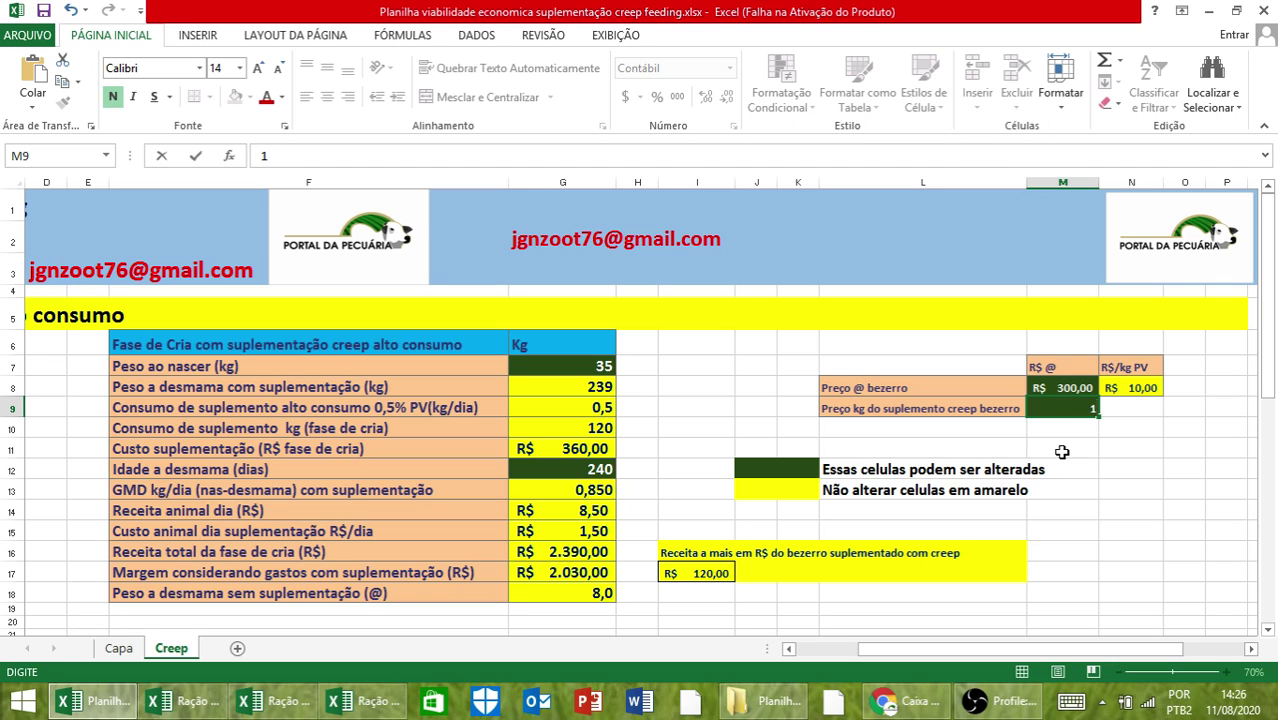
text(,5)
key(Return)
key(Up)
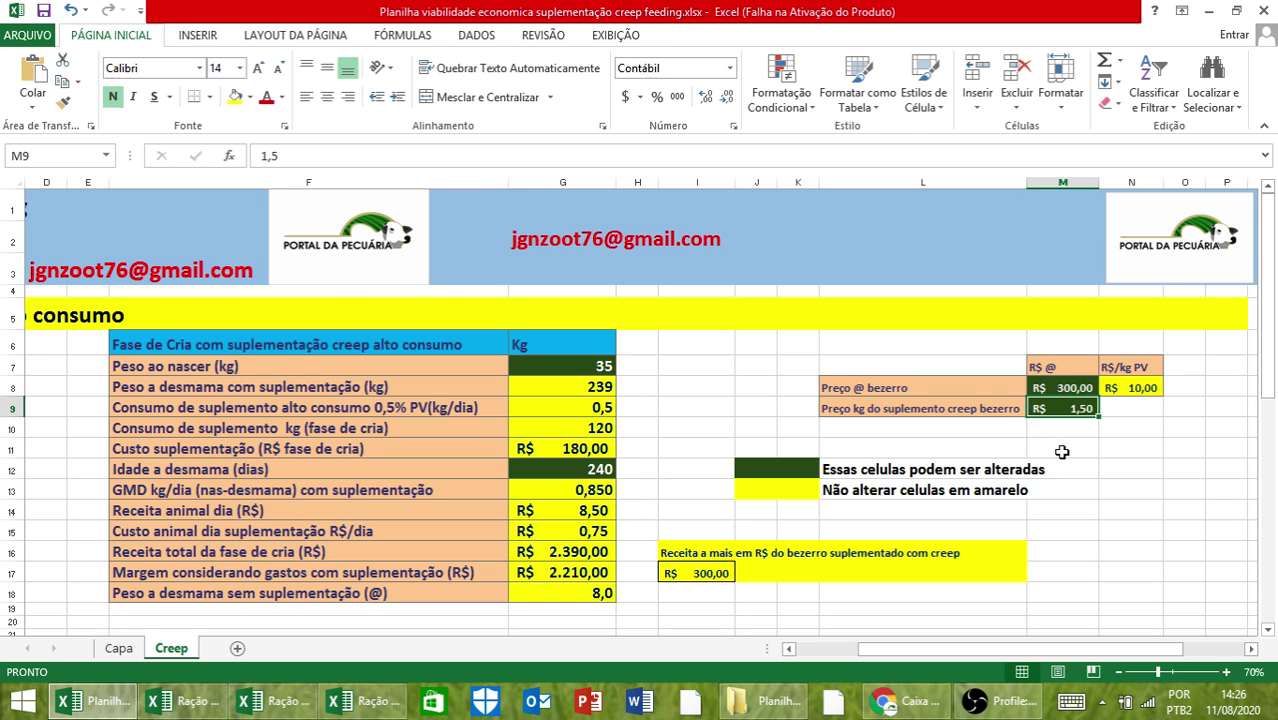
Set the creep supplement price per kg (M9) to R$ 2,00 and review the unsupplemented and high-consumption creep tables side by side.
text(2)
key(Return)
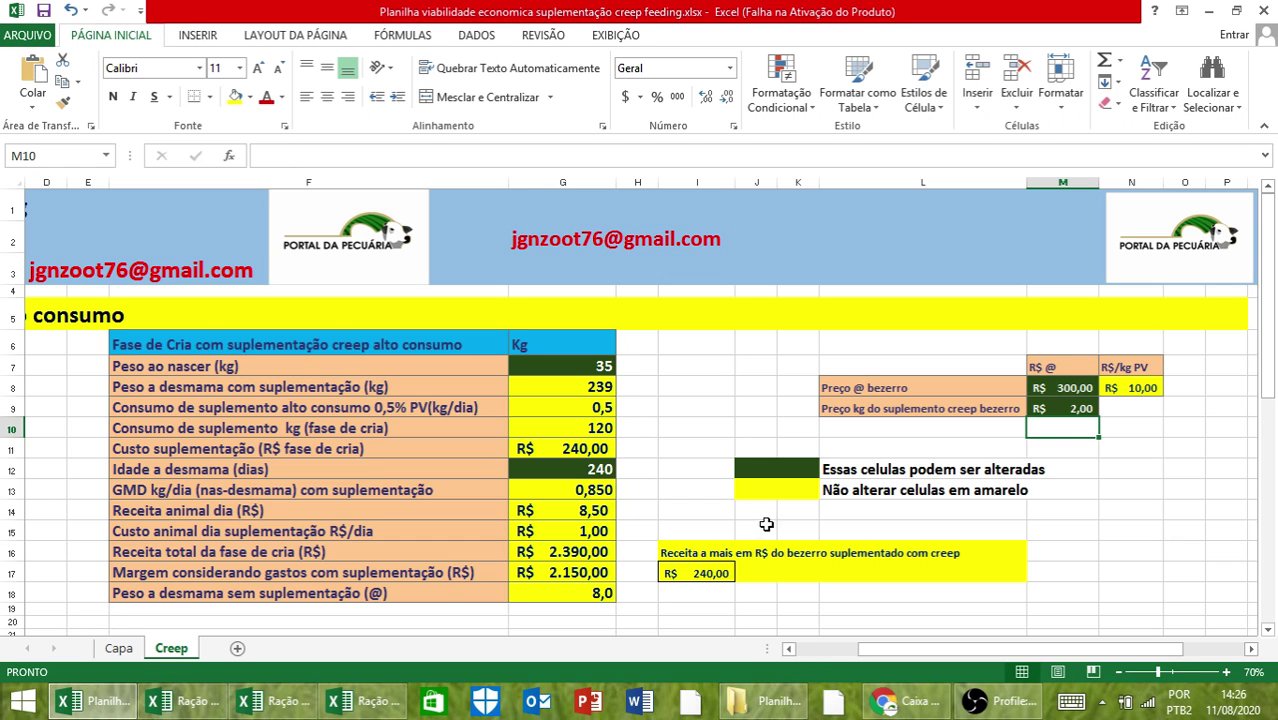
click(789, 651)
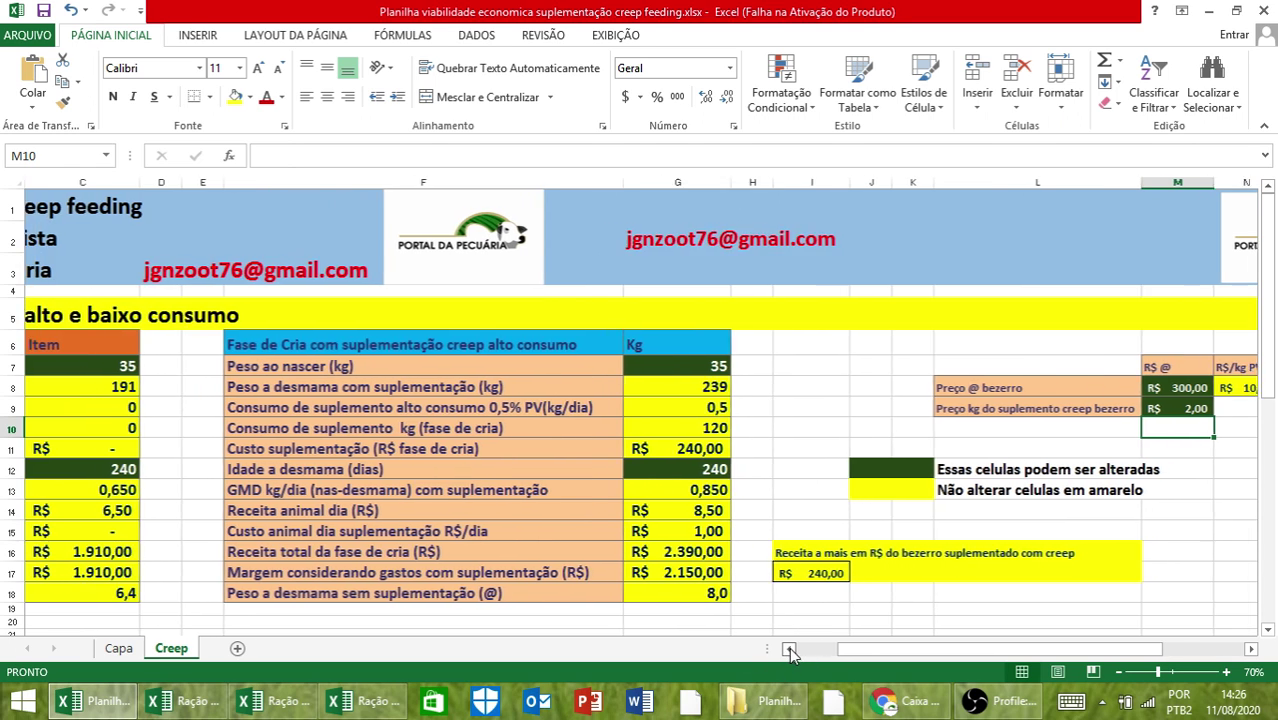
click(789, 651)
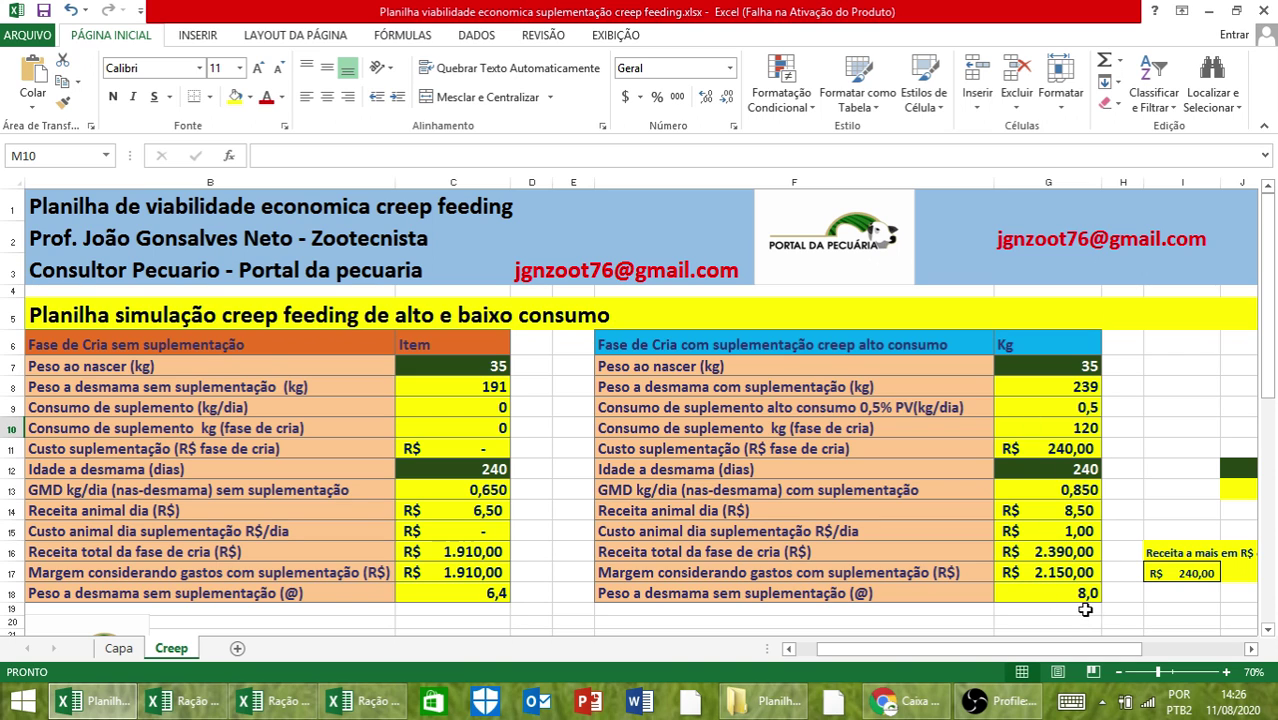
Set the creep supplement price per kg (M9) to R$ 3,00.
click(1250, 650)
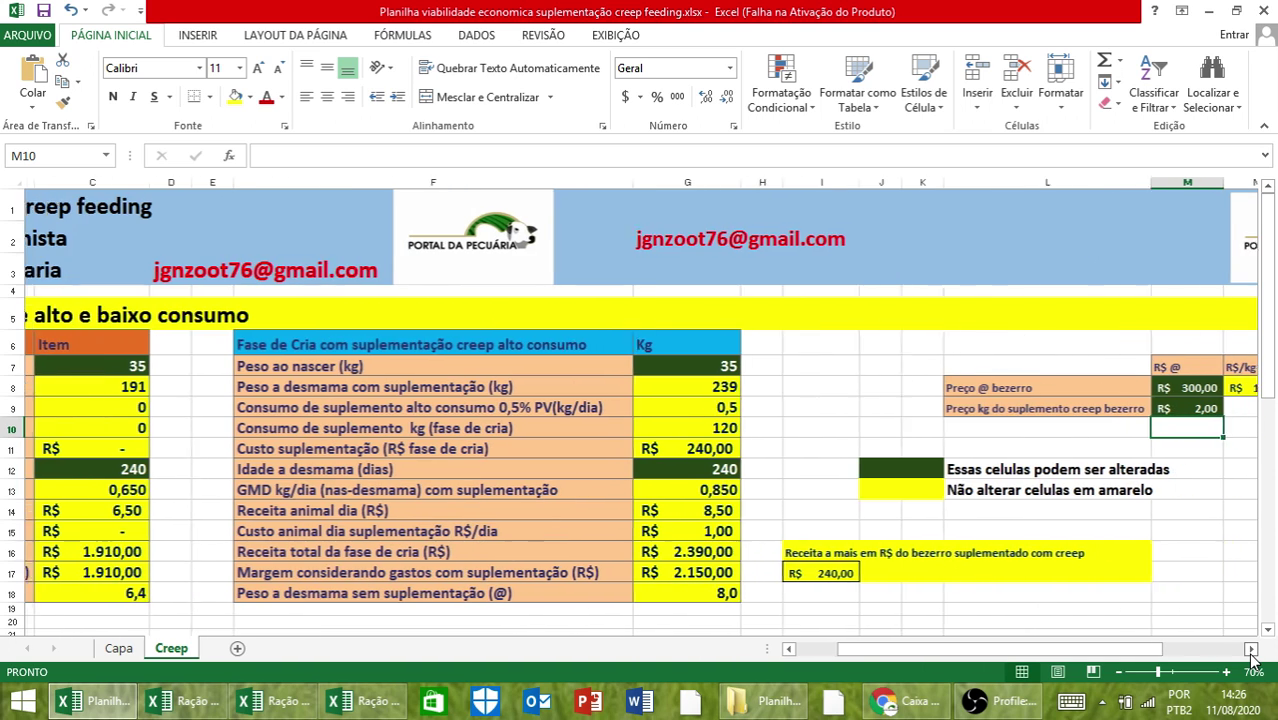
click(1184, 411)
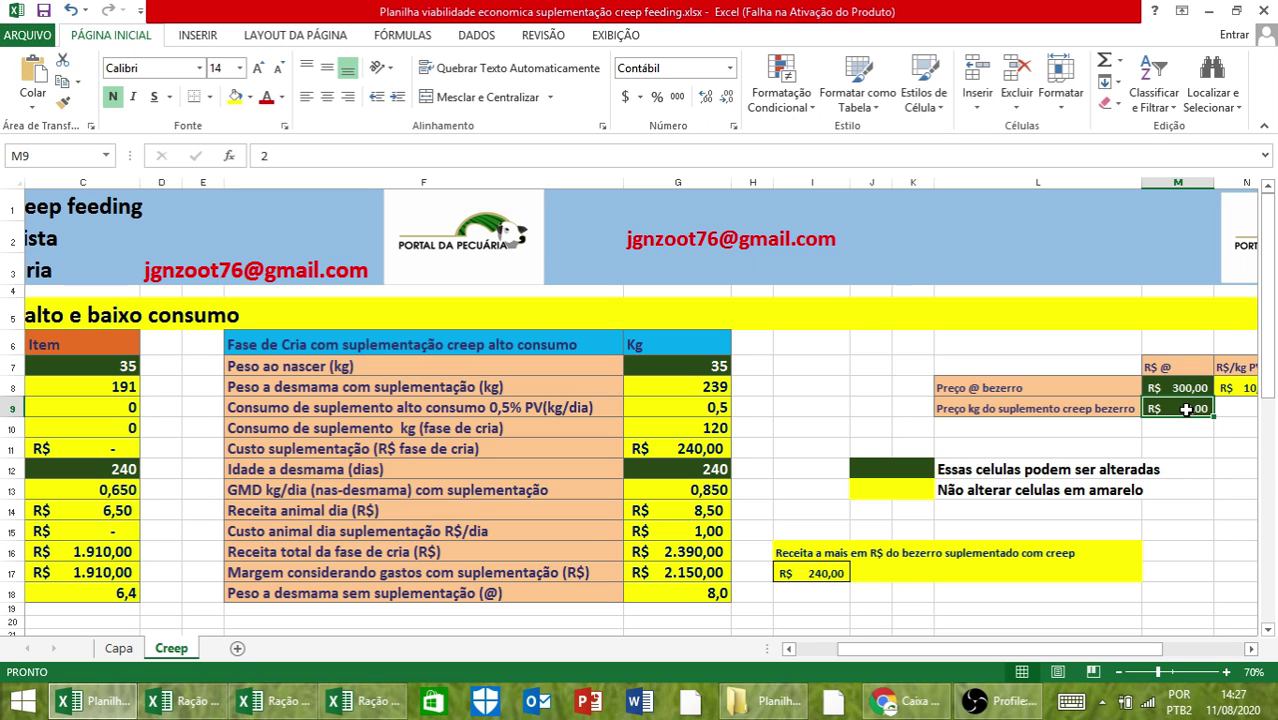
text(3)
key(Return)
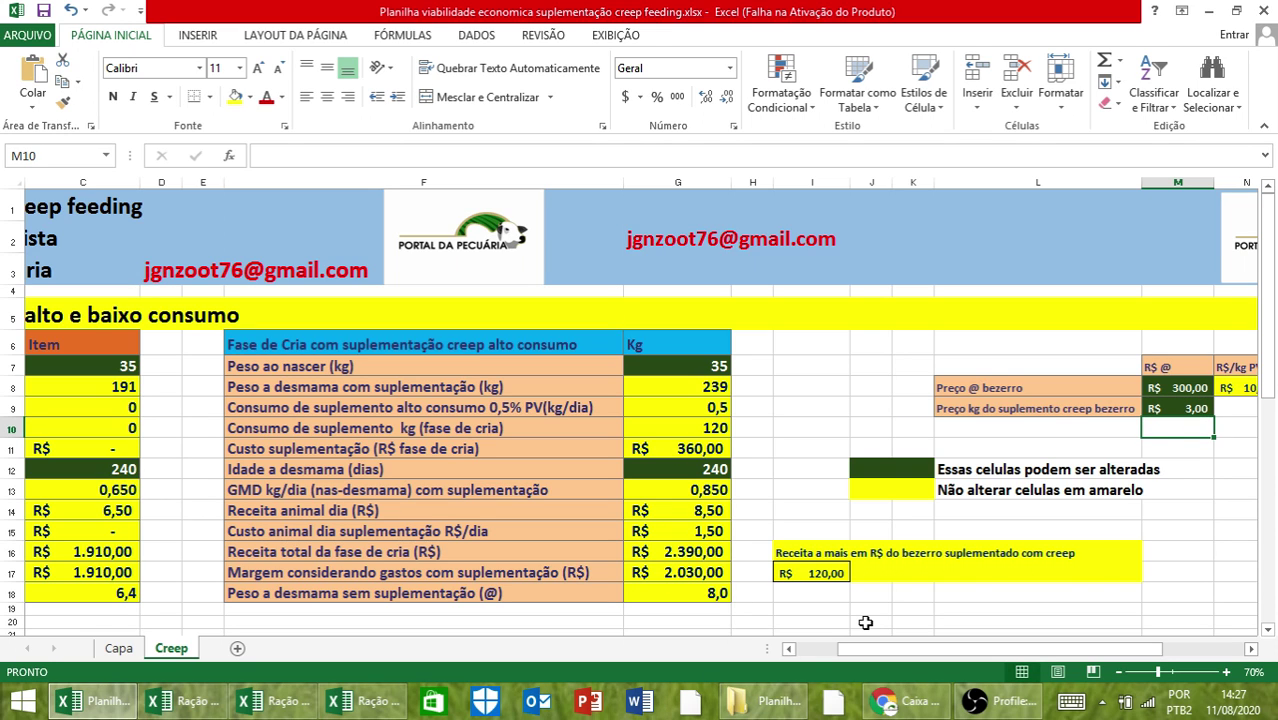
Return the creep supplement price per kg in M9 to R$ 2,00.
click(1175, 403)
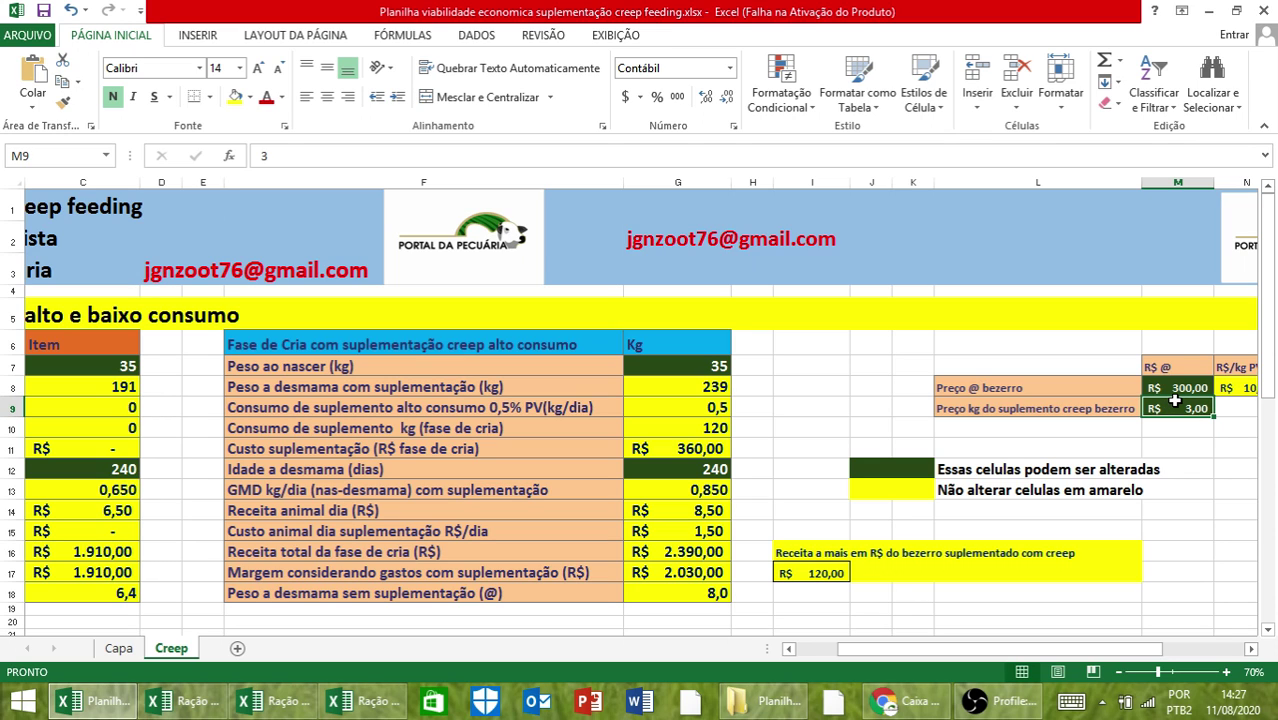
text(2)
key(Return)
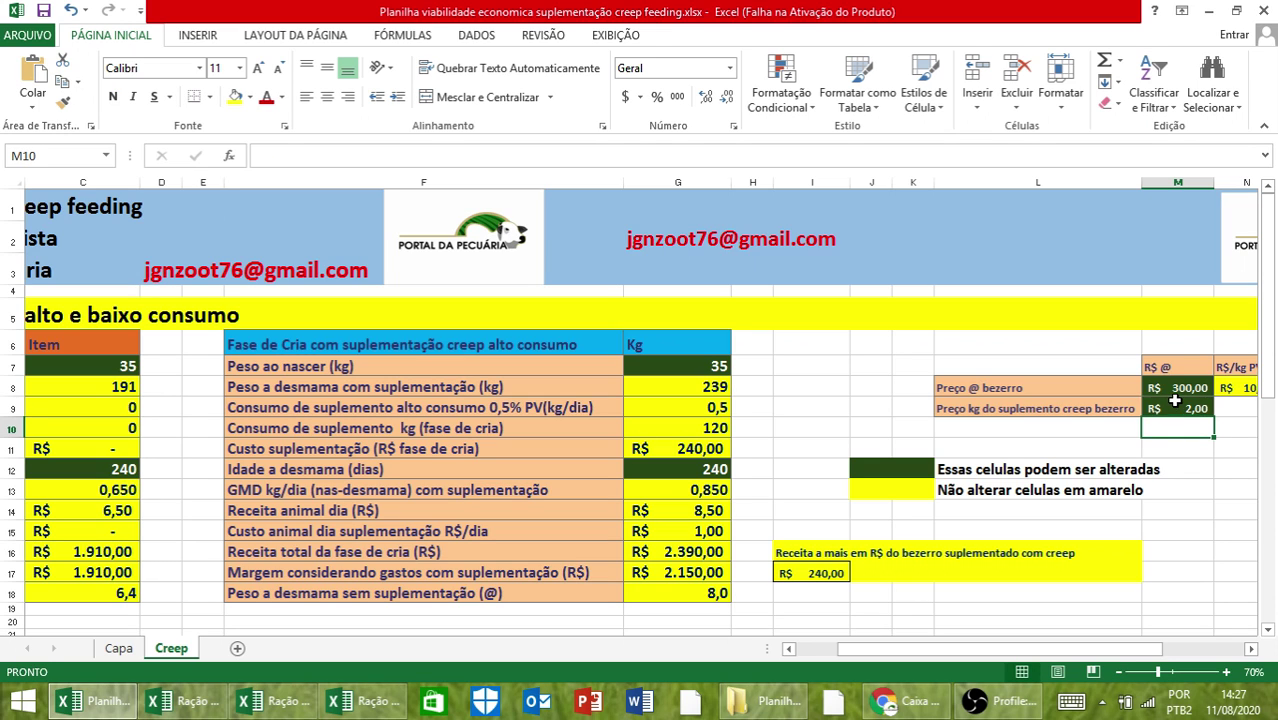
Set the weaning age of the unsupplemented calves in the low-consumption comparison (C33) to 240 days.
click(832, 648)
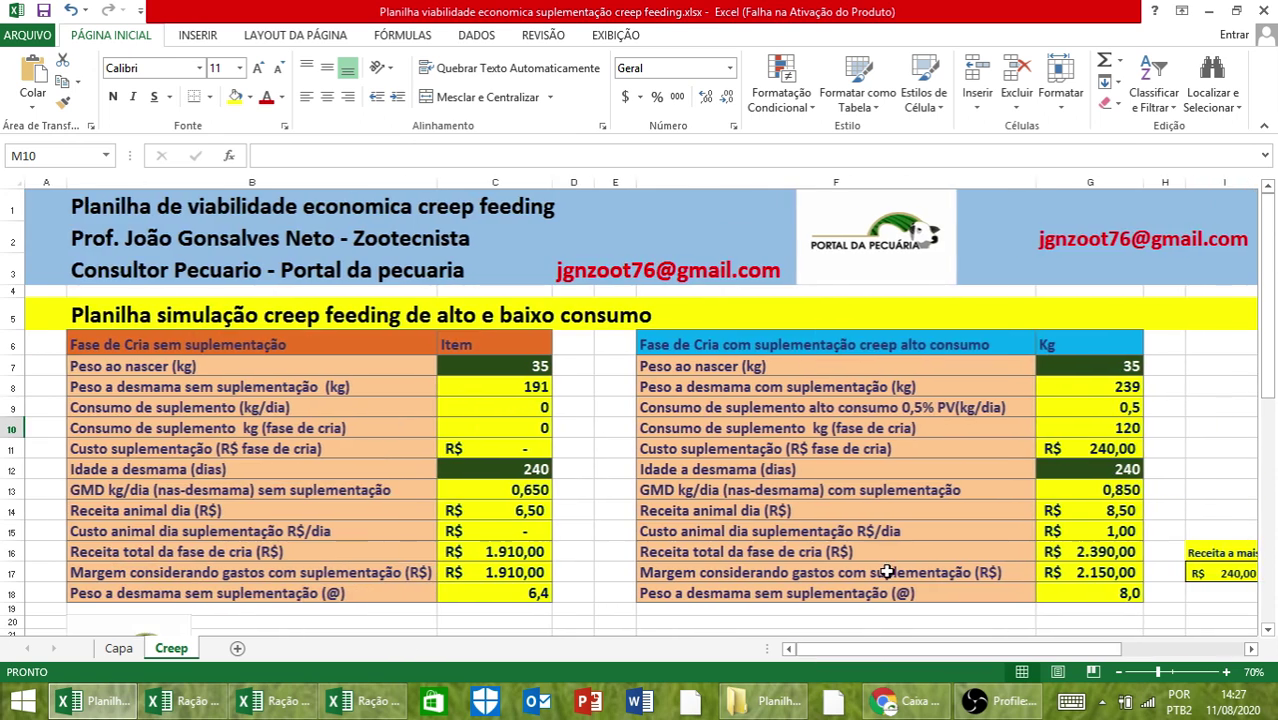
scroll(889, 570, down, 3)
scroll(889, 570, down, 4)
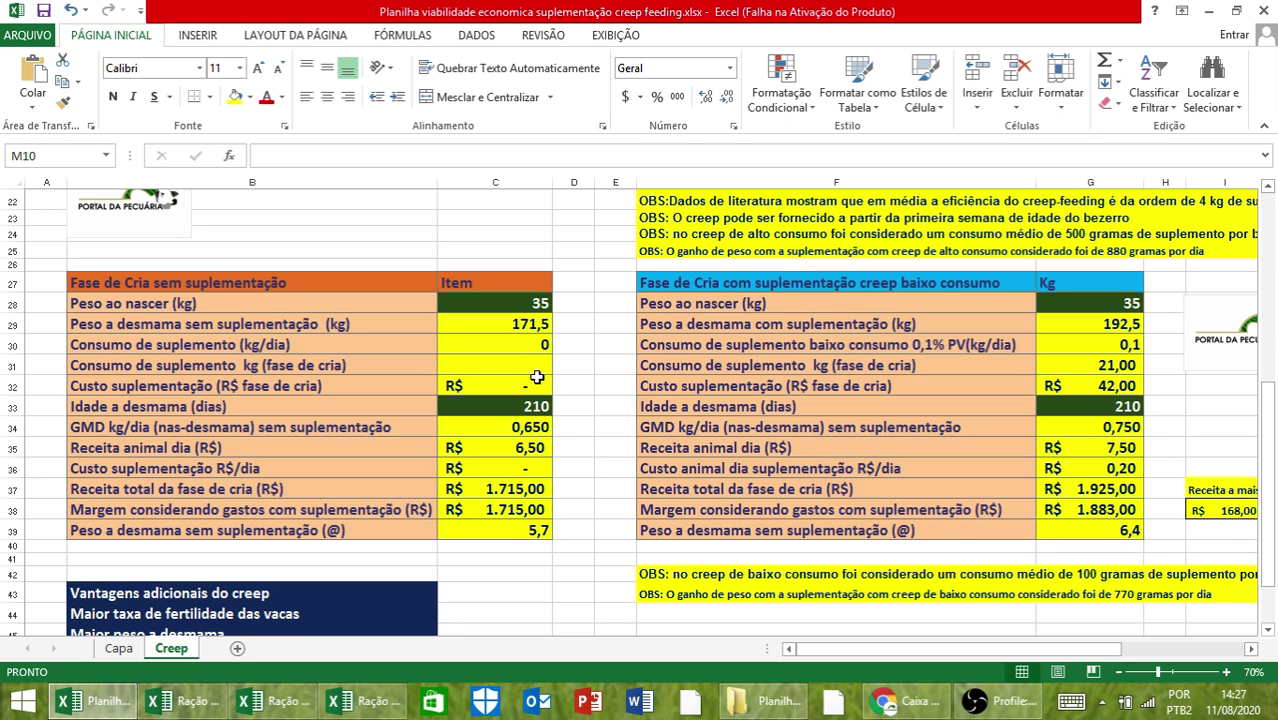
click(515, 403)
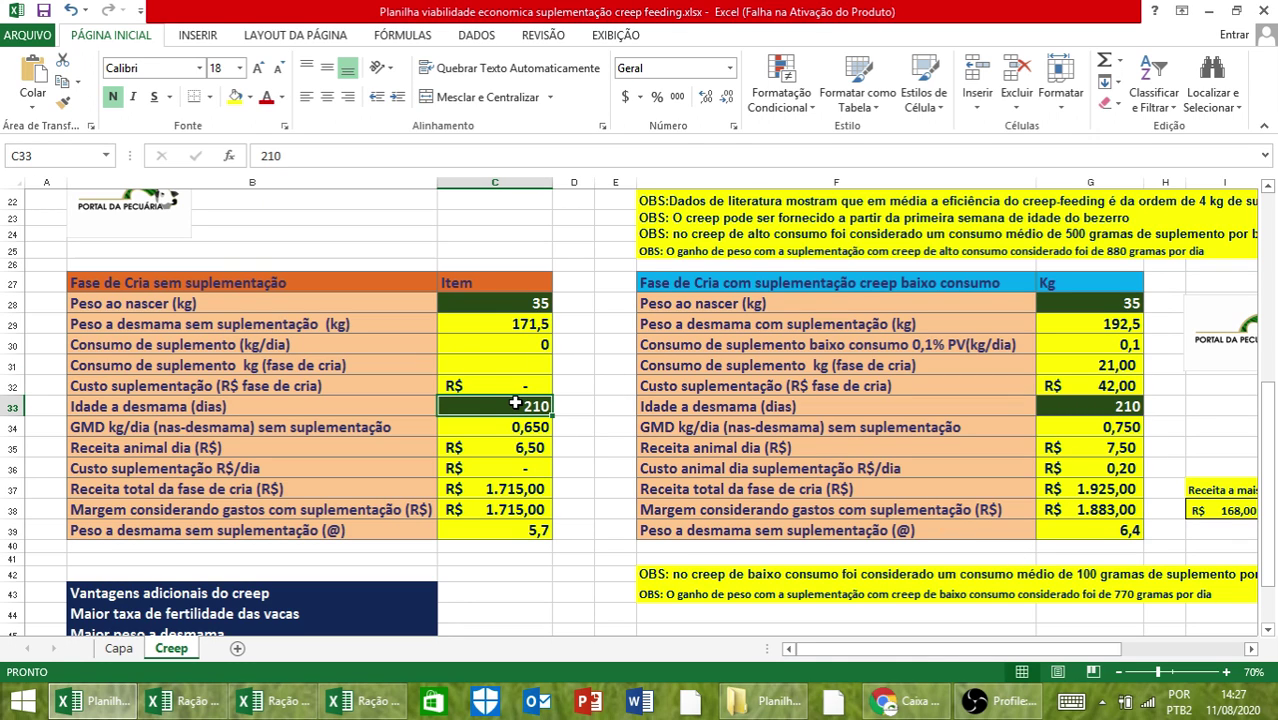
text(240)
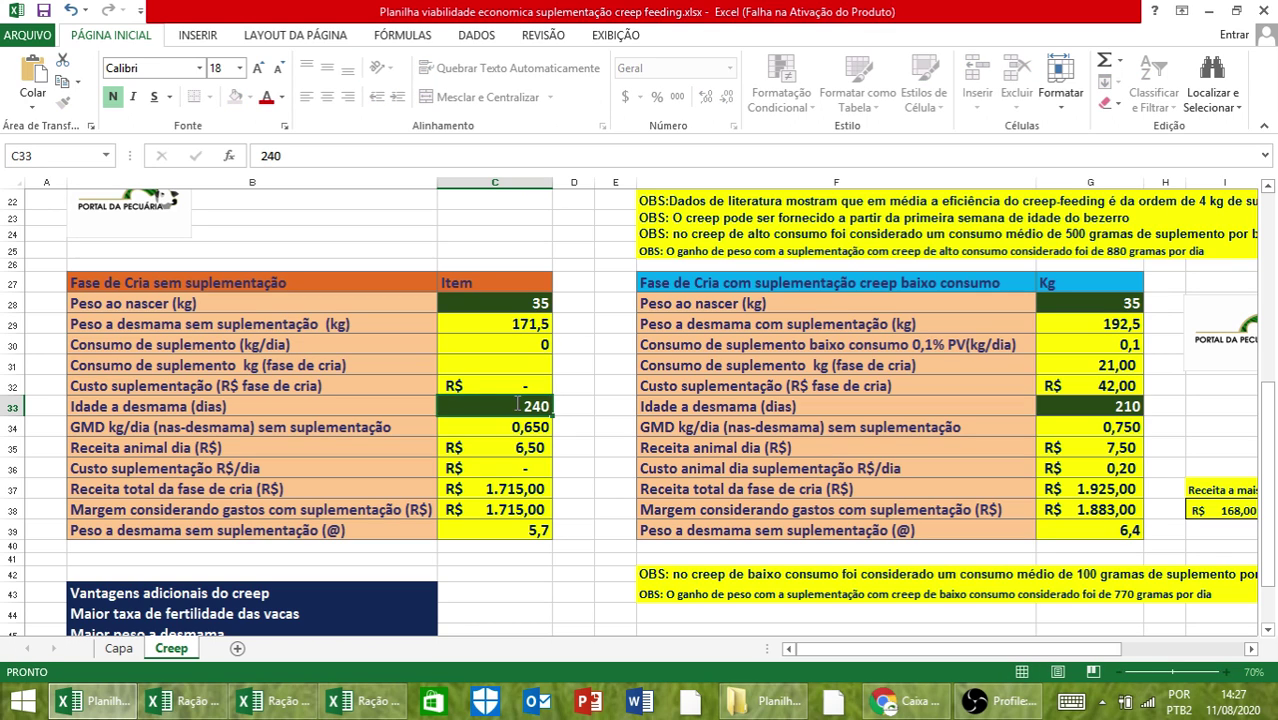
Set the weaning age of the low-consumption creep calves (G33) to 240 days.
key(Right)
key(Right)
key(Right)
key(Right)
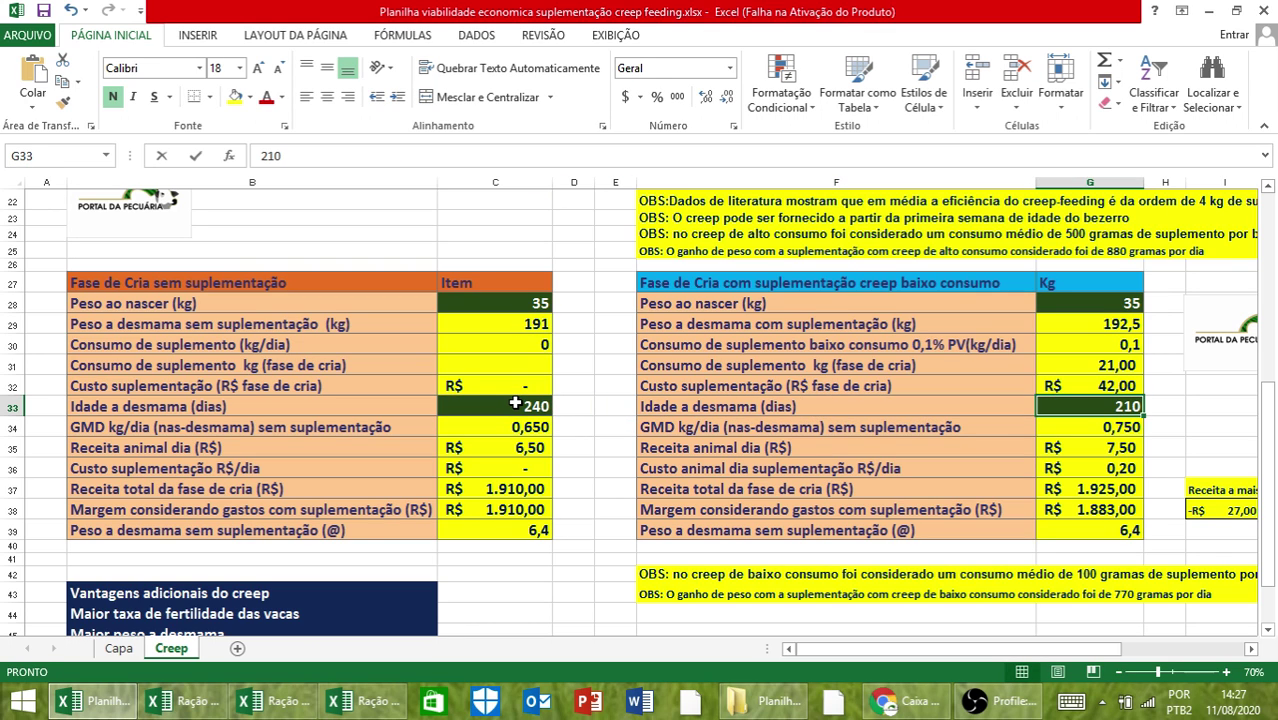
text(240)
key(Left)
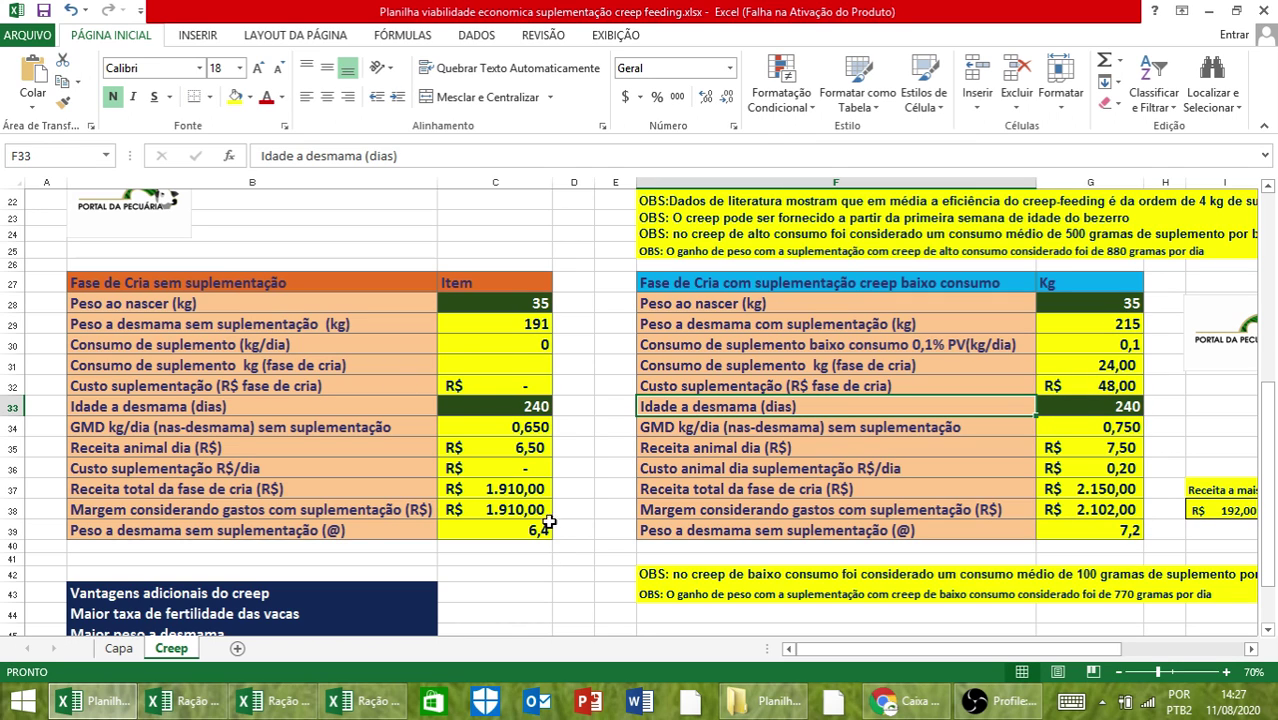
Examine the low-consumption creep's revenue, margin, weaning weight and extra revenue, the list of additional creep advantages, and the high-consumption tables for comparison.
click(799, 494)
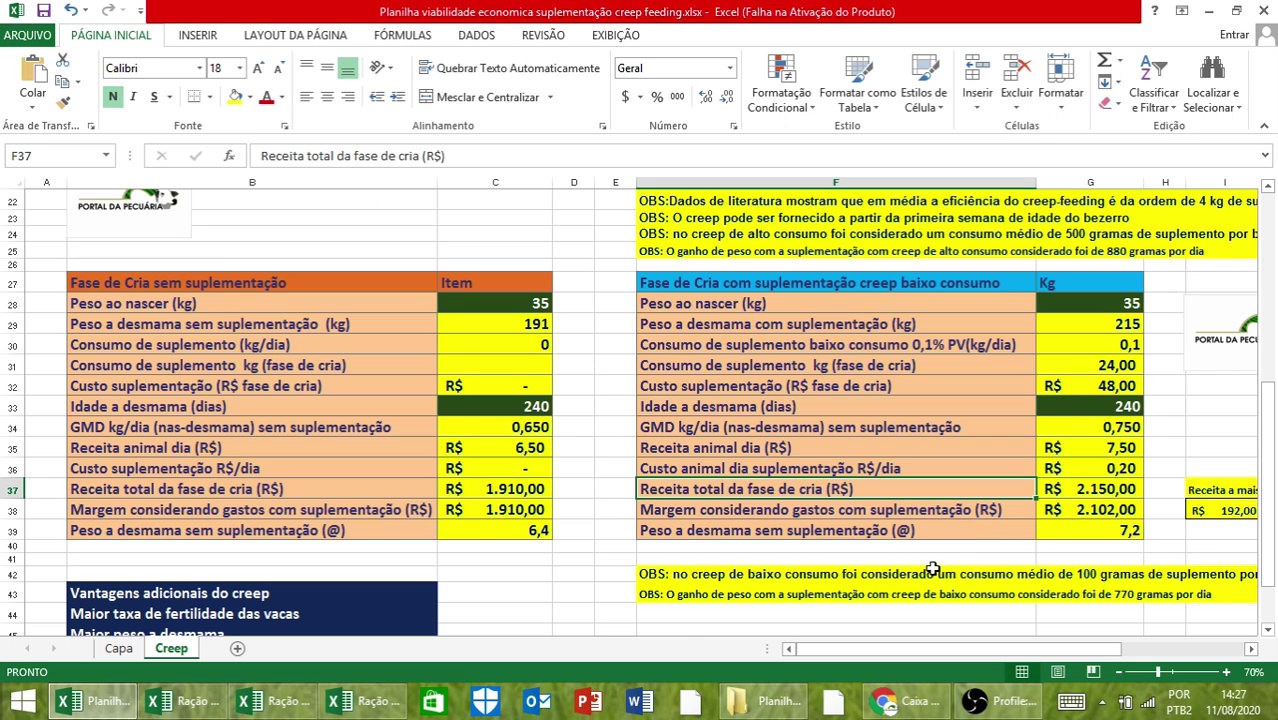
click(848, 514)
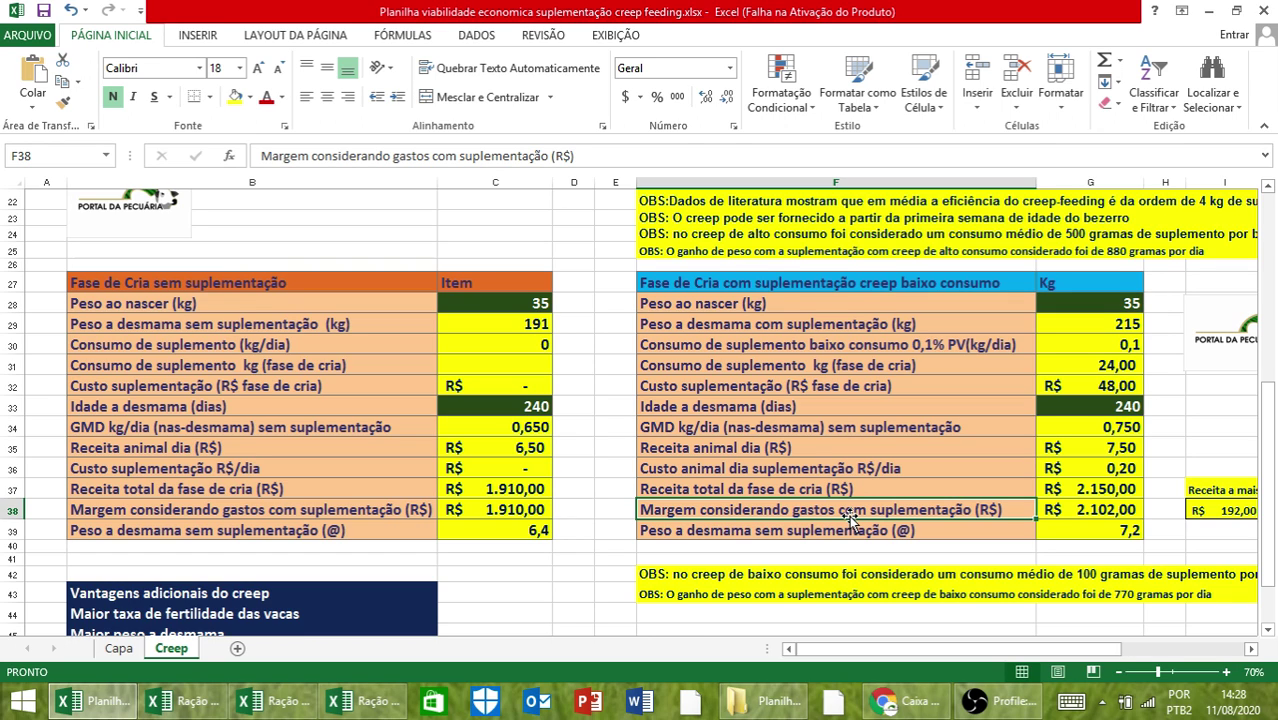
click(862, 532)
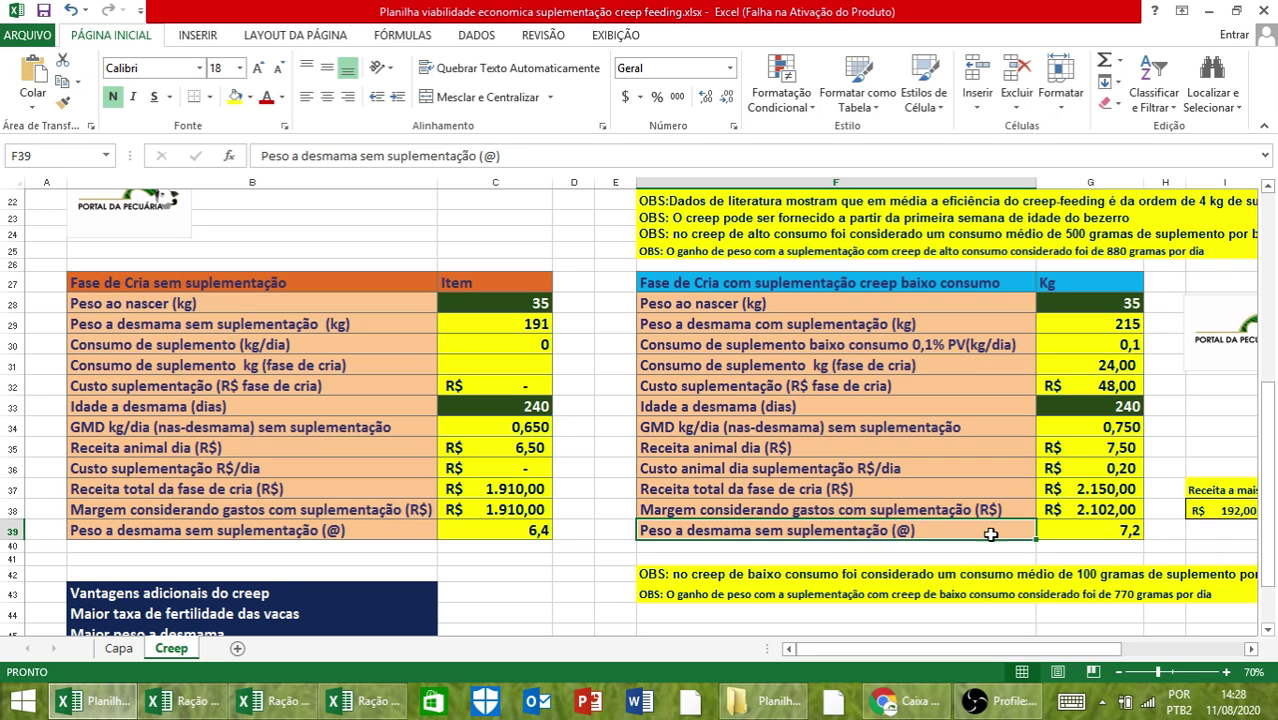
click(1250, 648)
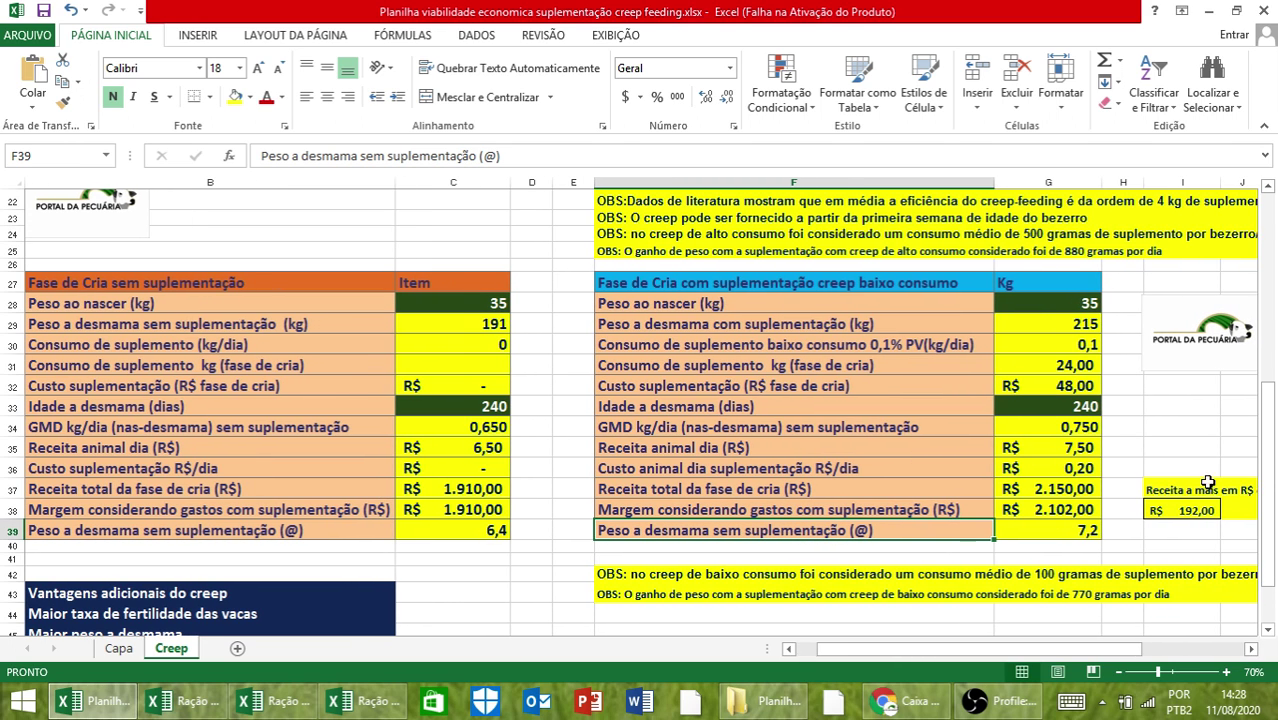
click(1250, 648)
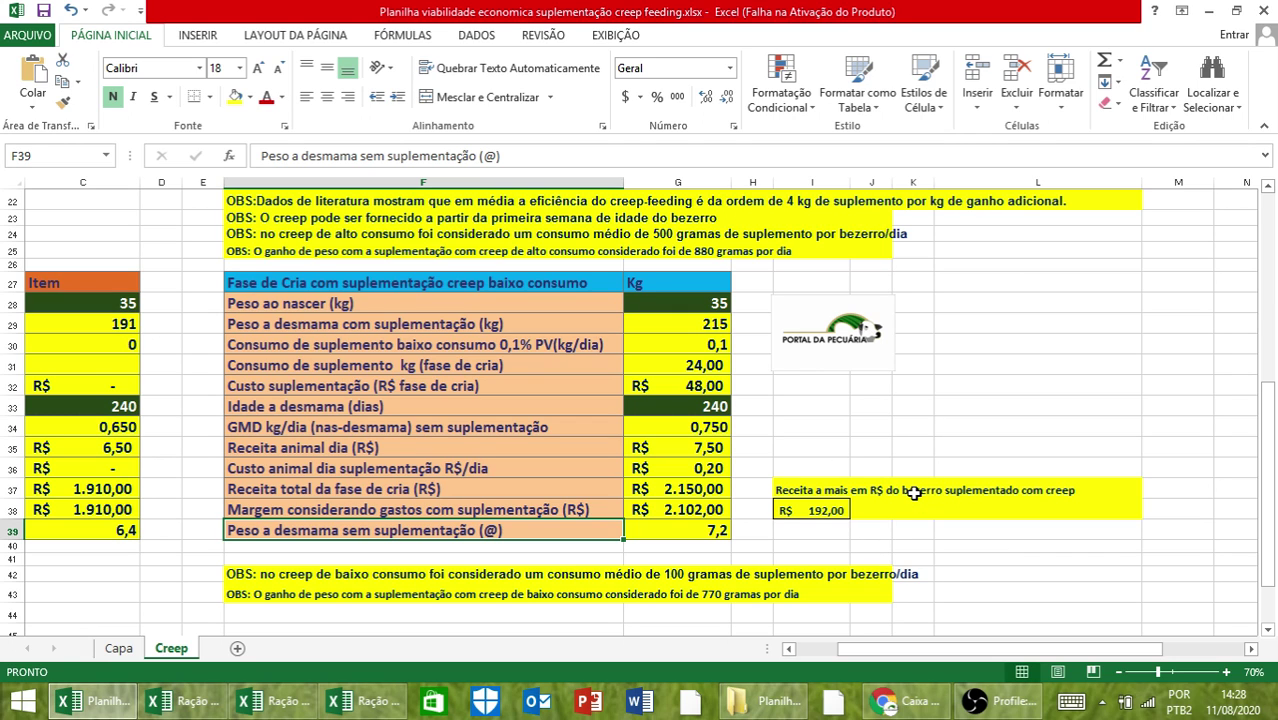
scroll(845, 515, up, 2)
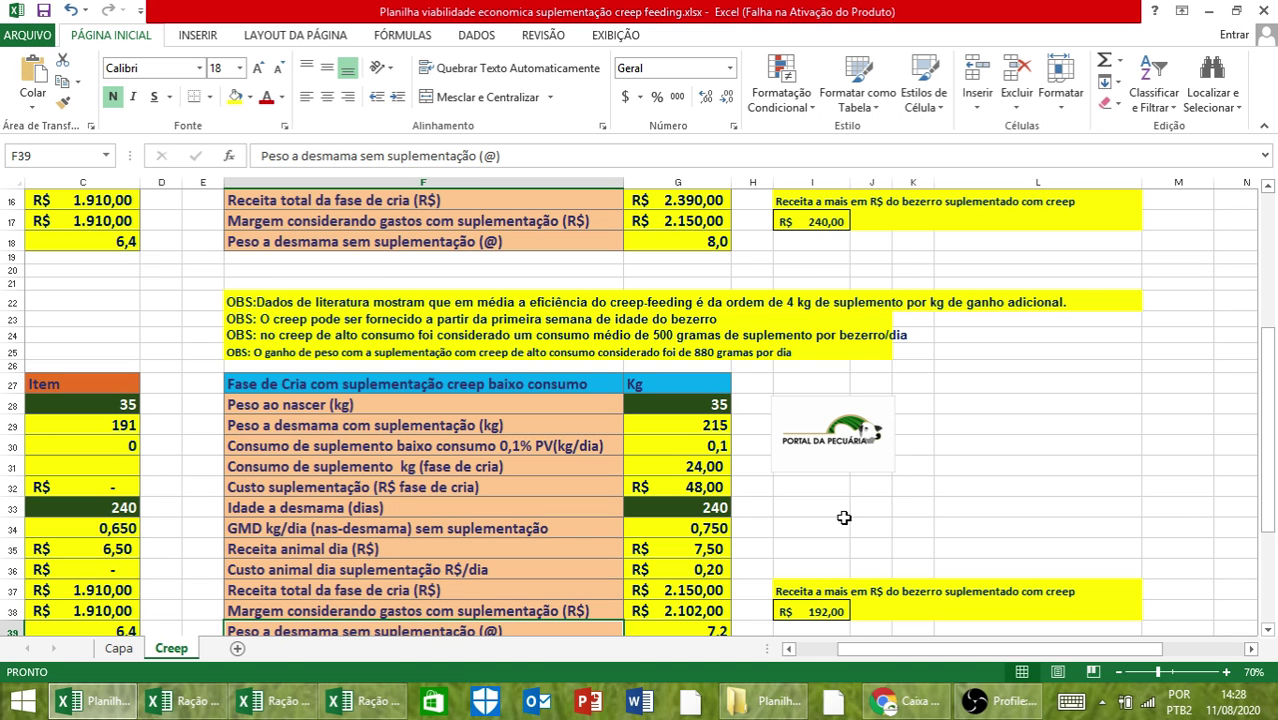
click(803, 646)
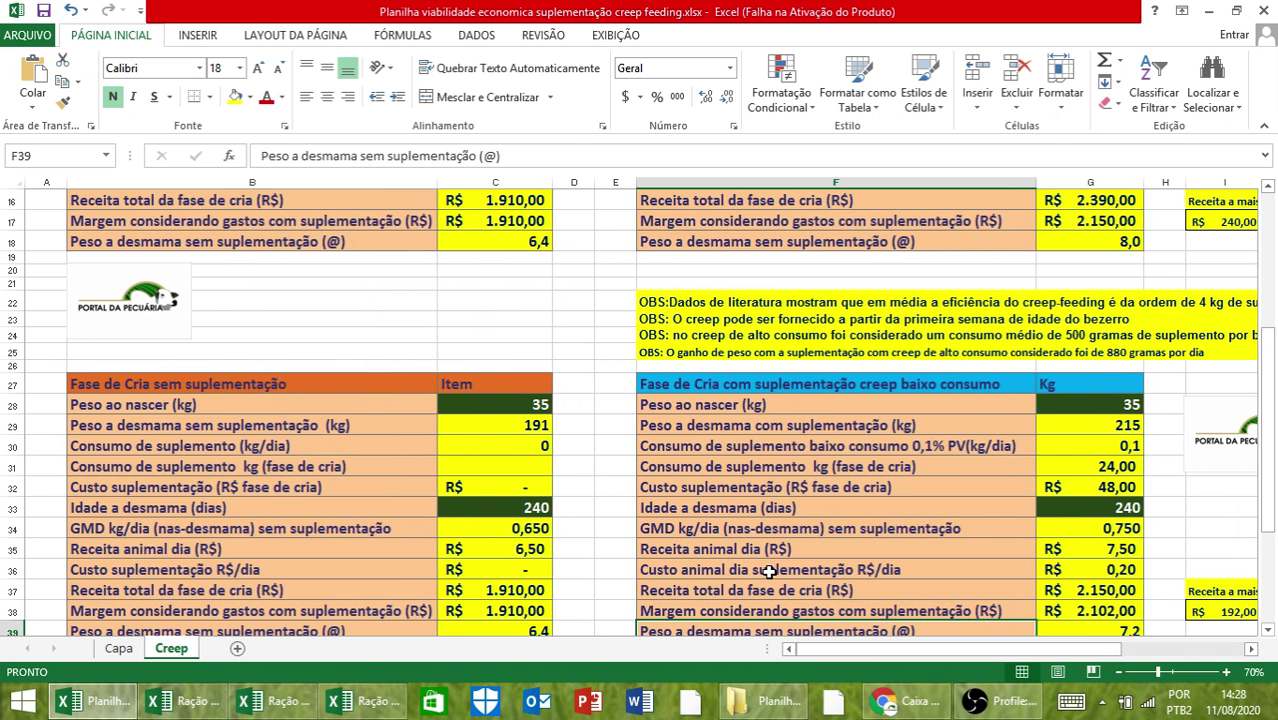
scroll(769, 562, down, 4)
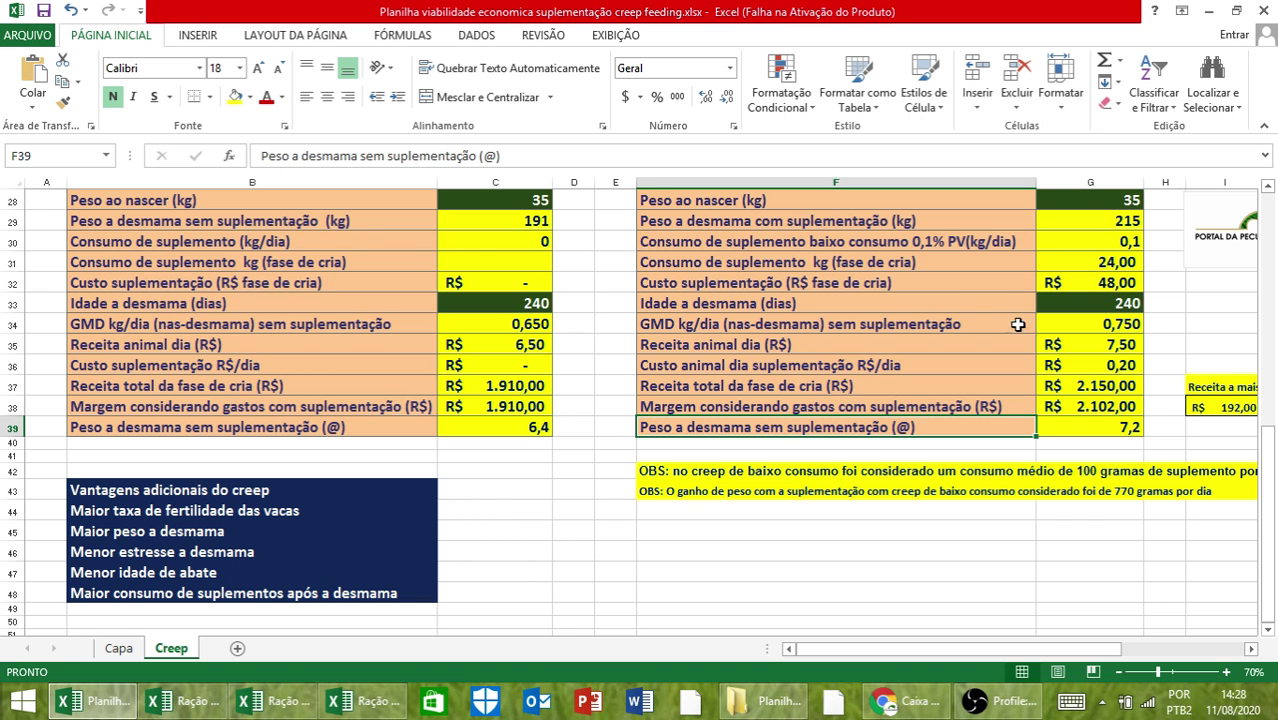
scroll(1010, 318, up, 9)
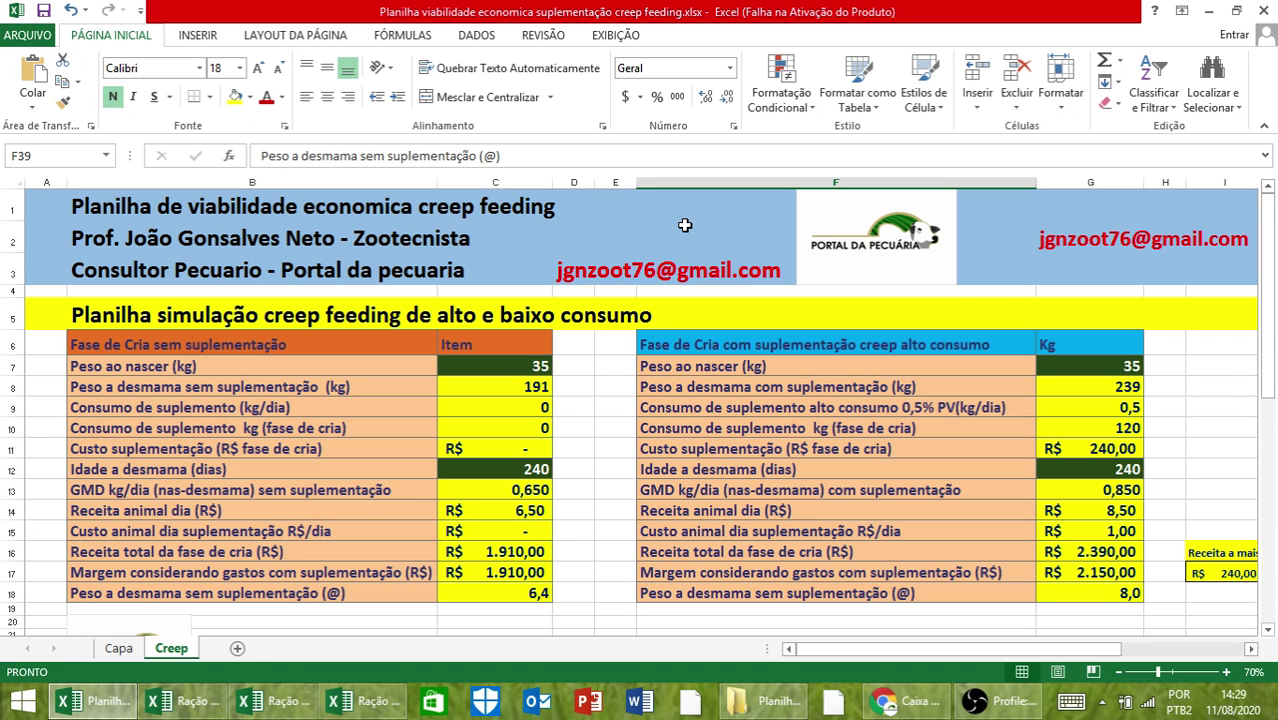